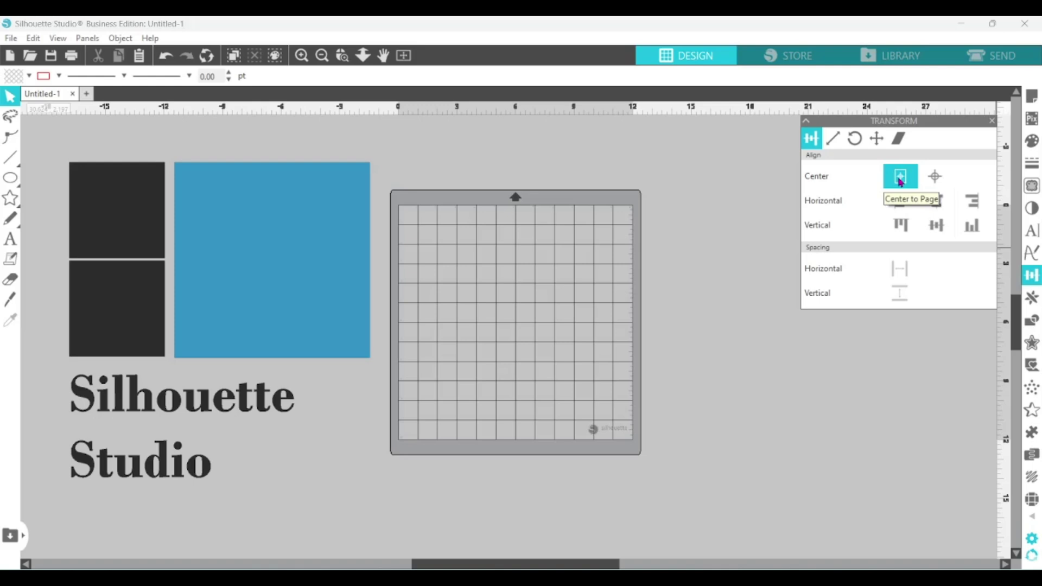
# - Centre the blue square on the page, then centre a black square on top of it
pyautogui.click(318, 265)
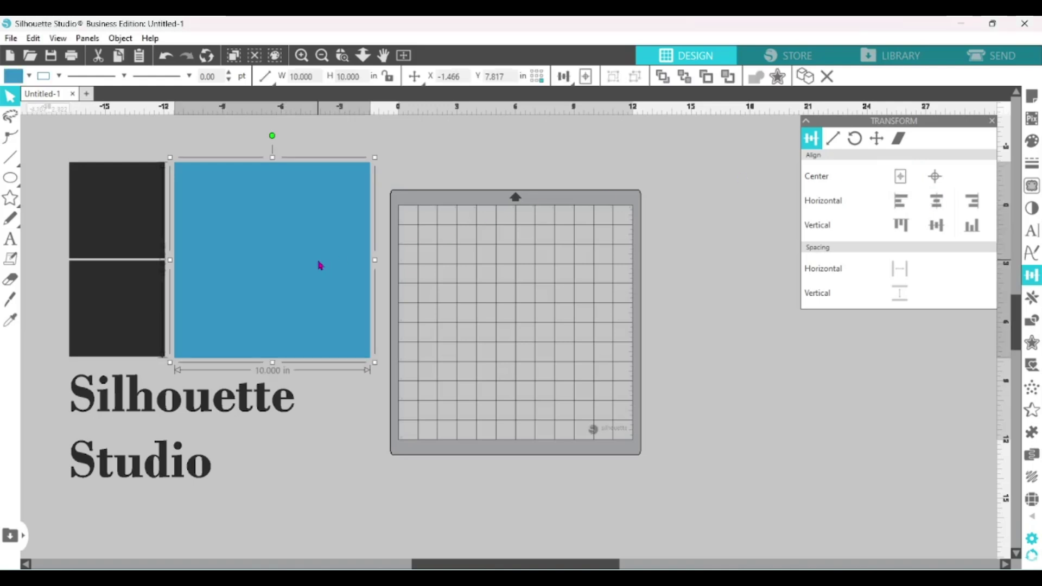
pyautogui.click(901, 179)
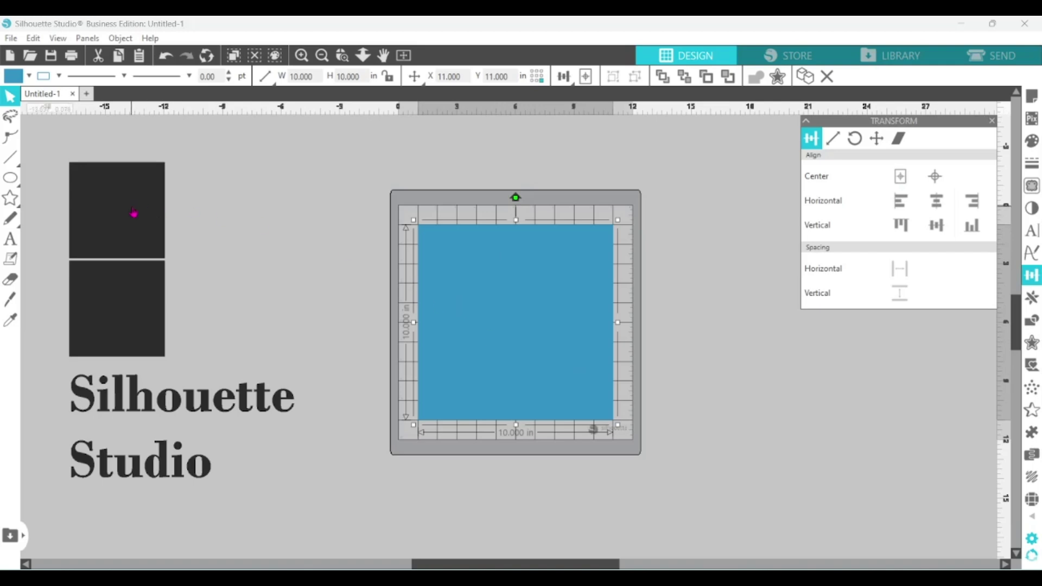
pyautogui.moveTo(132, 214); pyautogui.dragTo(536, 316)
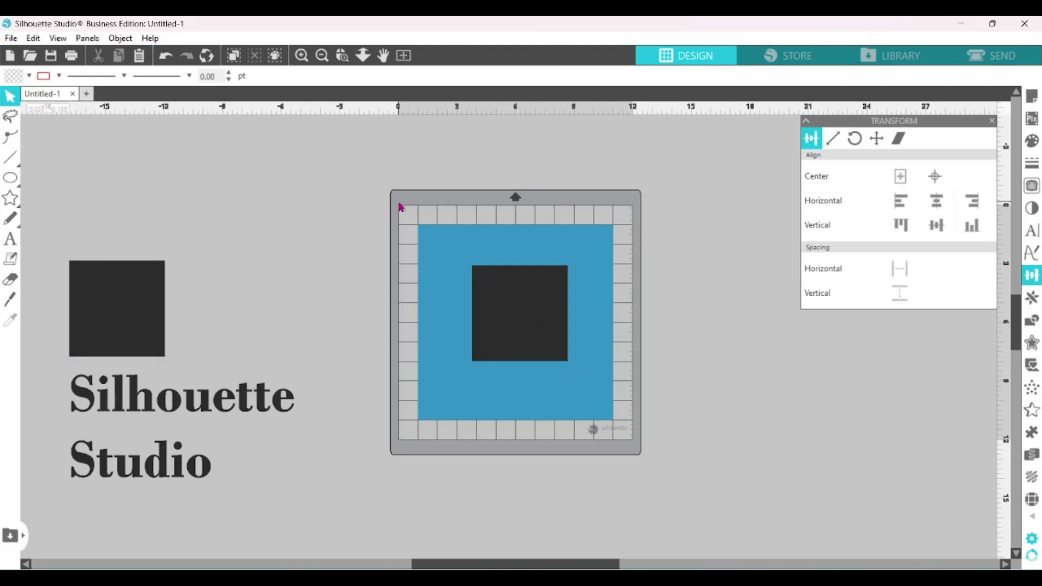
pyautogui.moveTo(400, 207); pyautogui.dragTo(624, 429)
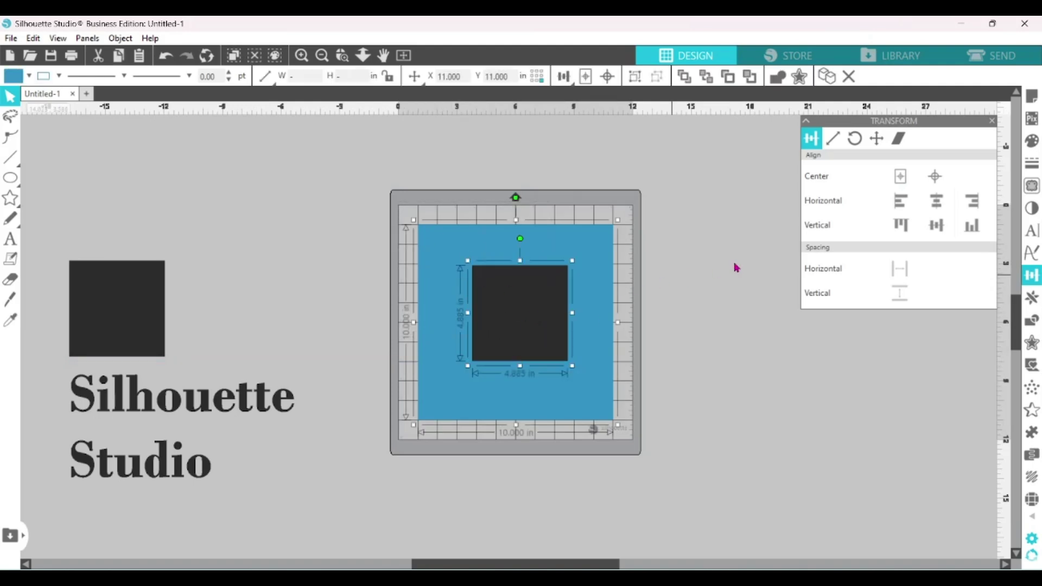
pyautogui.click(938, 184)
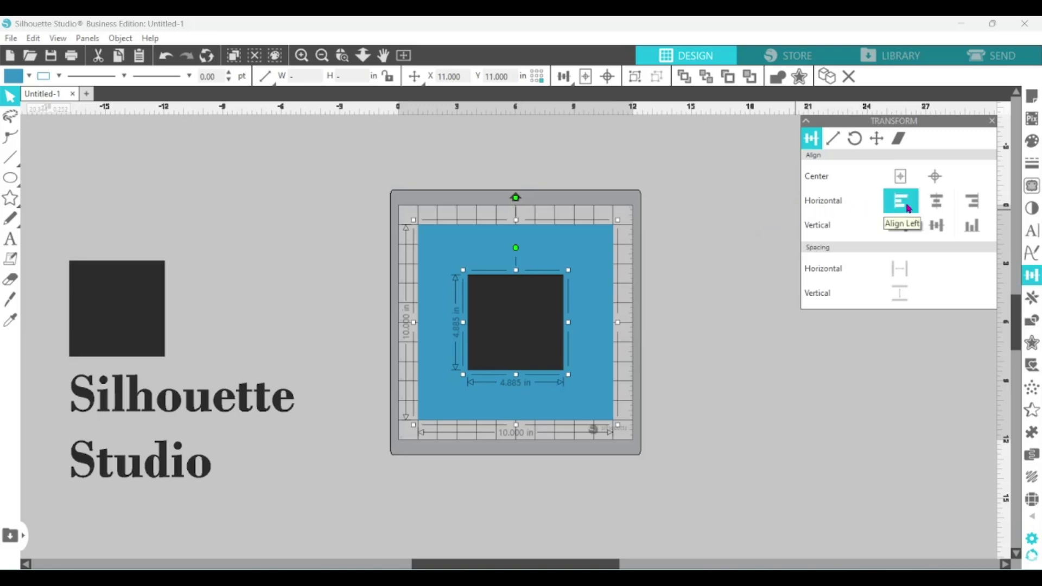
# - Try left, centre and right alignment on the black square, ending horizontally centred
pyautogui.click(908, 208)
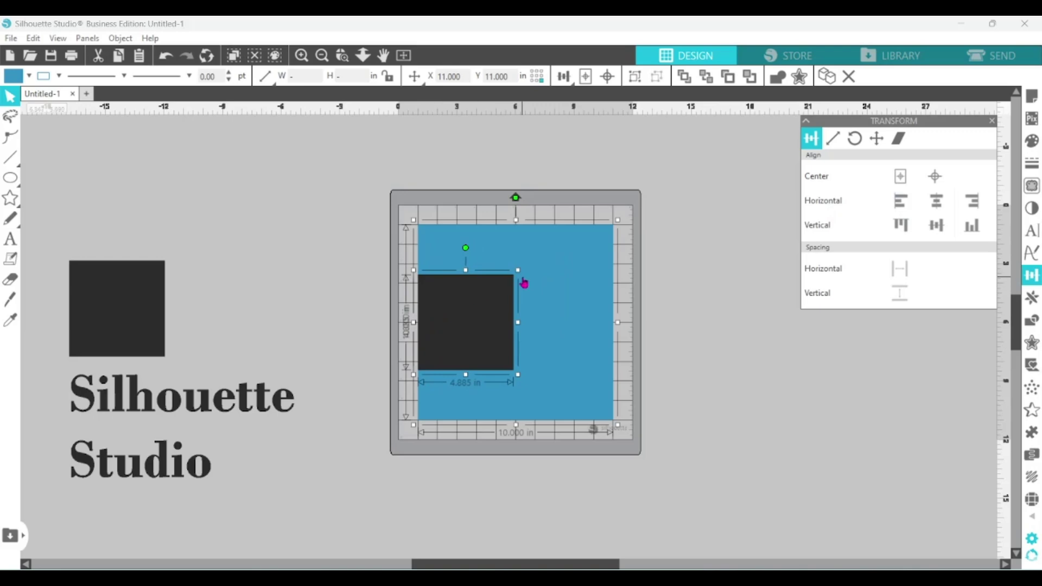
pyautogui.click(935, 205)
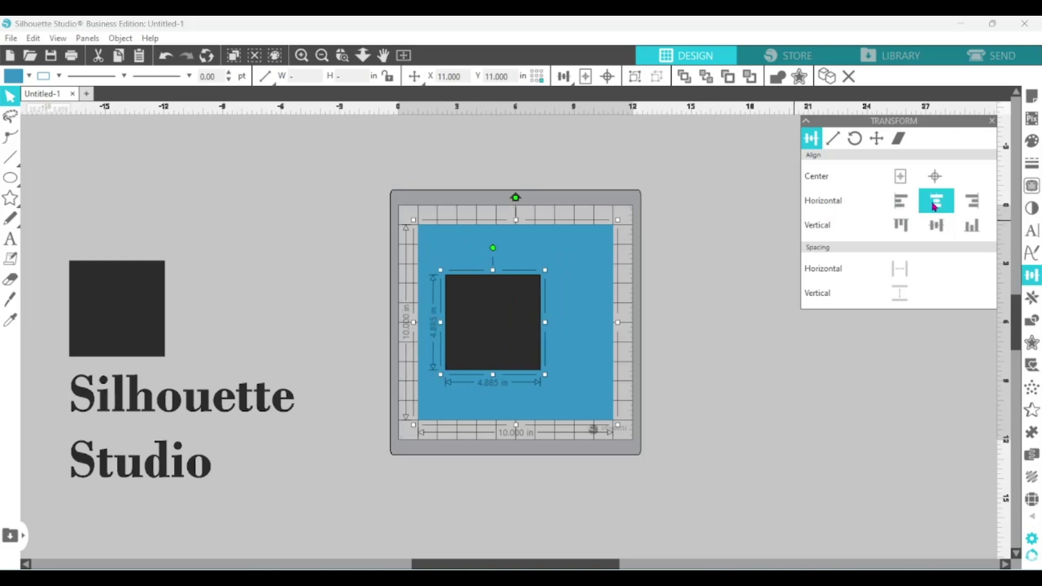
pyautogui.click(975, 210)
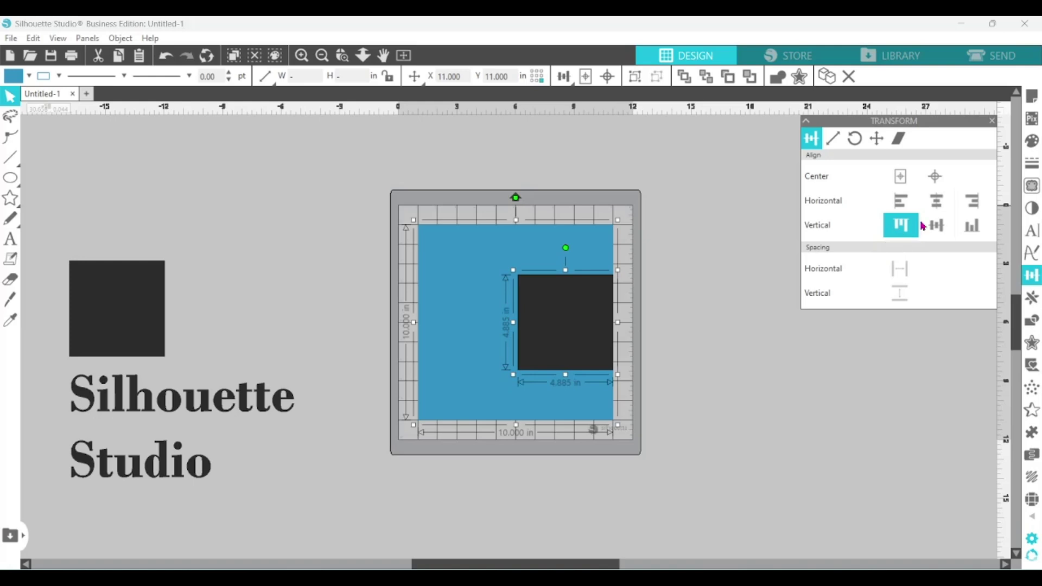
pyautogui.click(934, 205)
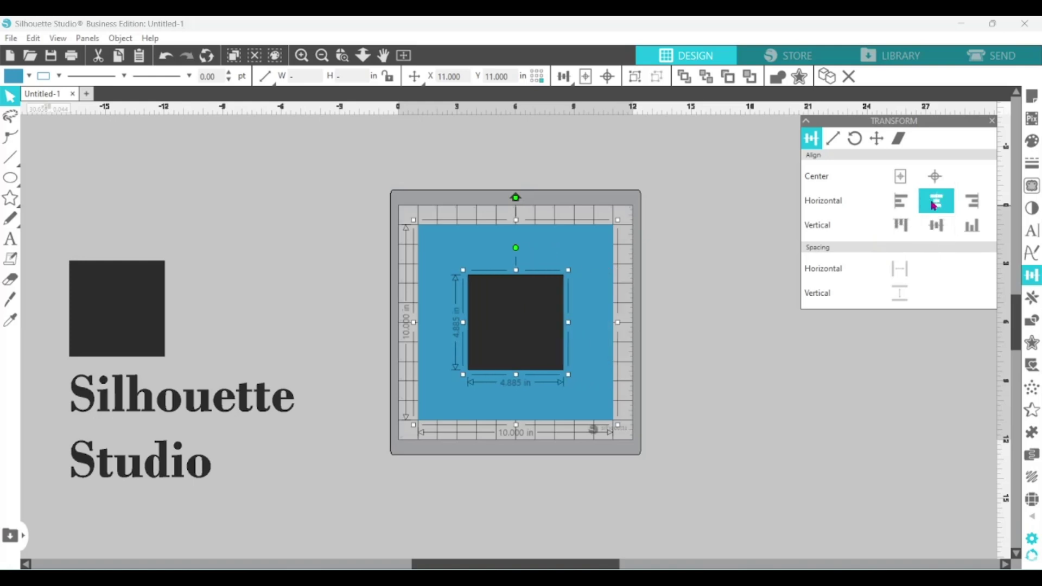
# - Align the black square top, then middle, then to the bottom of the blue square
pyautogui.click(902, 233)
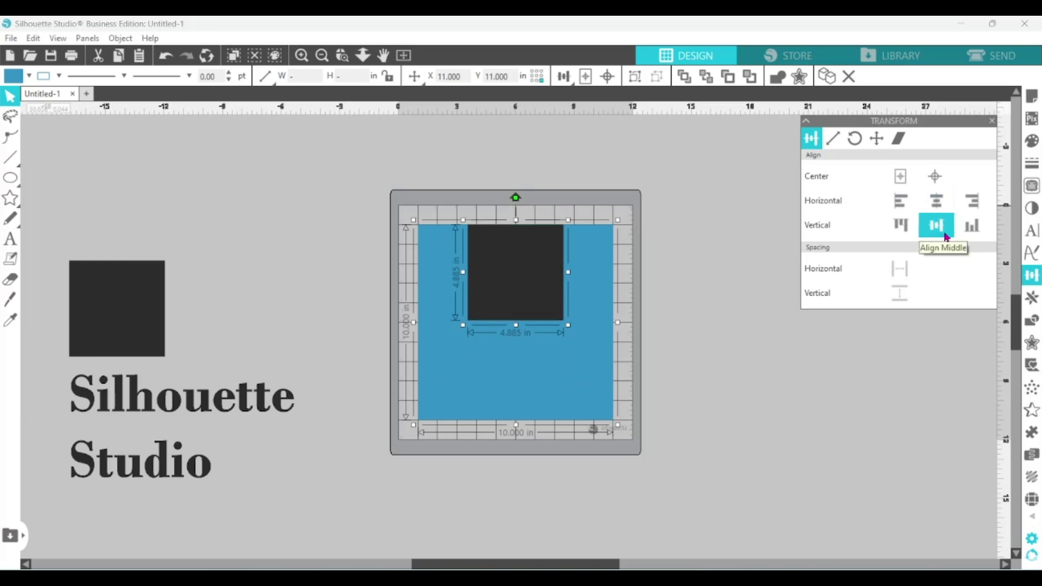
pyautogui.click(948, 237)
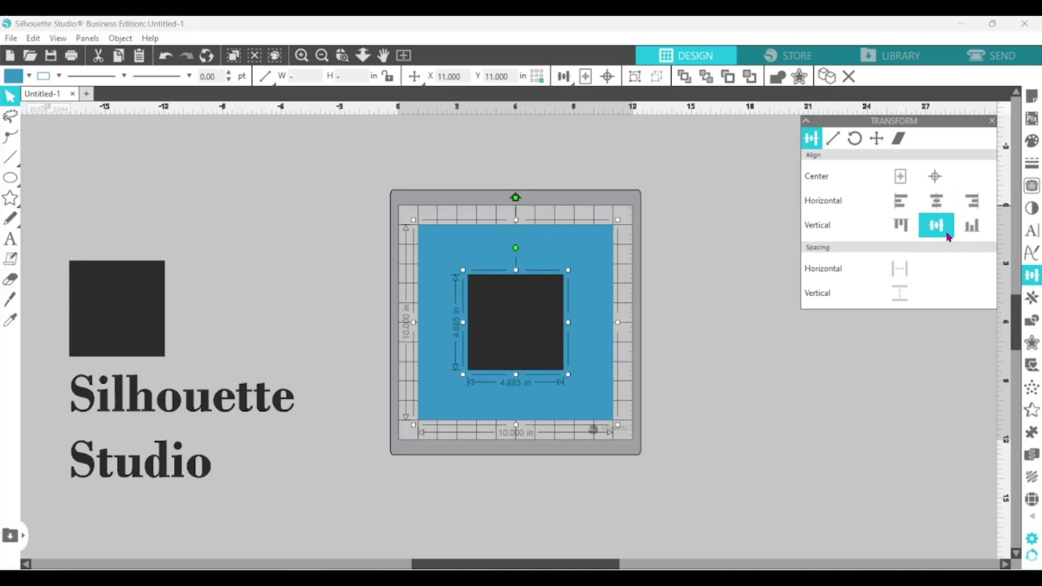
pyautogui.click(977, 237)
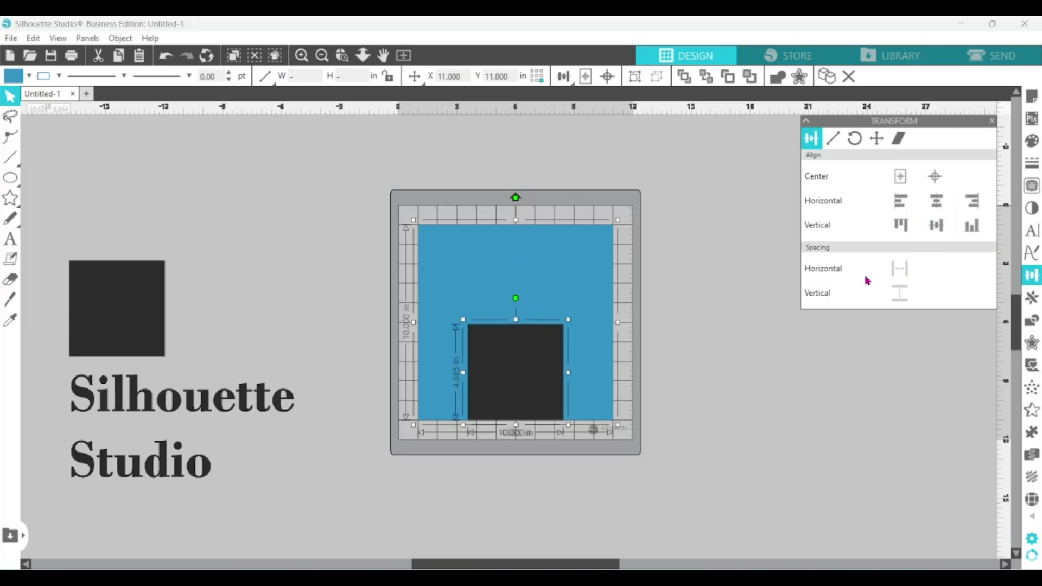
# - Place black squares left and right of the blue square and space all three evenly horizontally
pyautogui.moveTo(536, 368)
pyautogui.mouseDown()
pyautogui.moveTo(699, 302)
pyautogui.moveTo(534, 364)
pyautogui.mouseUp()
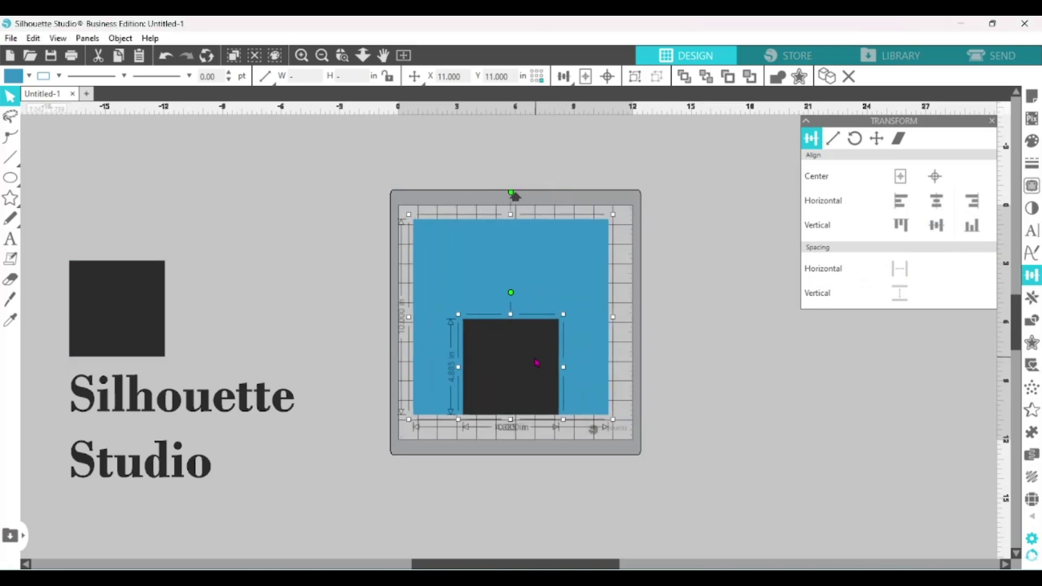
pyautogui.click(645, 369)
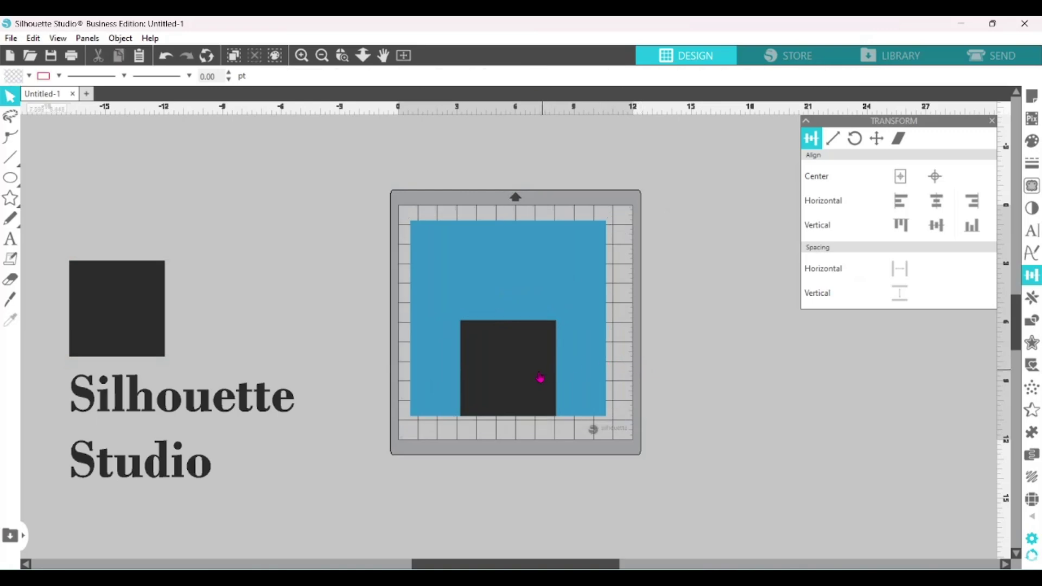
pyautogui.moveTo(540, 378); pyautogui.dragTo(743, 311)
pyautogui.moveTo(152, 328); pyautogui.dragTo(378, 332)
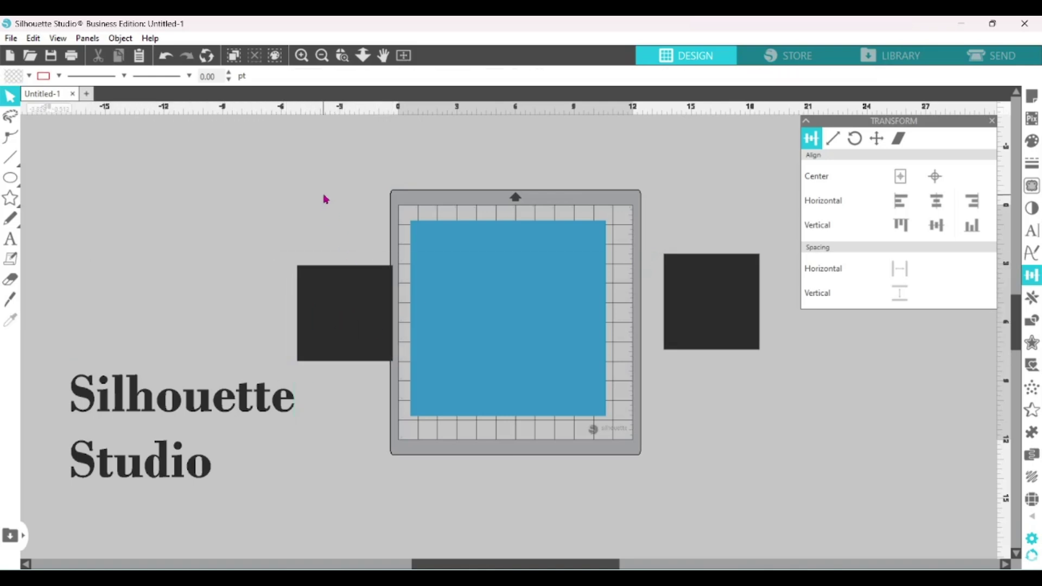
pyautogui.moveTo(321, 182); pyautogui.dragTo(686, 319)
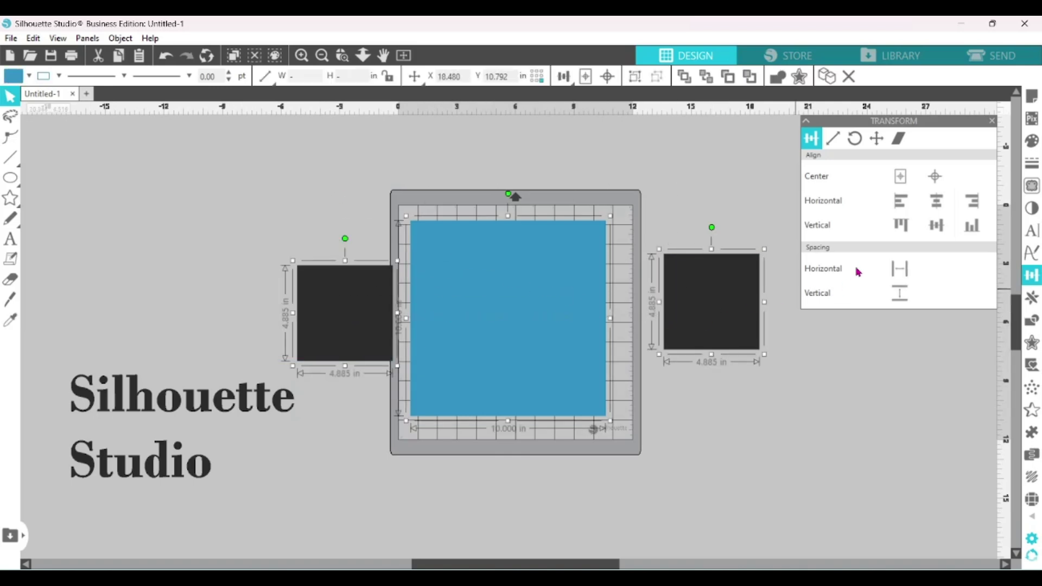
pyautogui.click(899, 275)
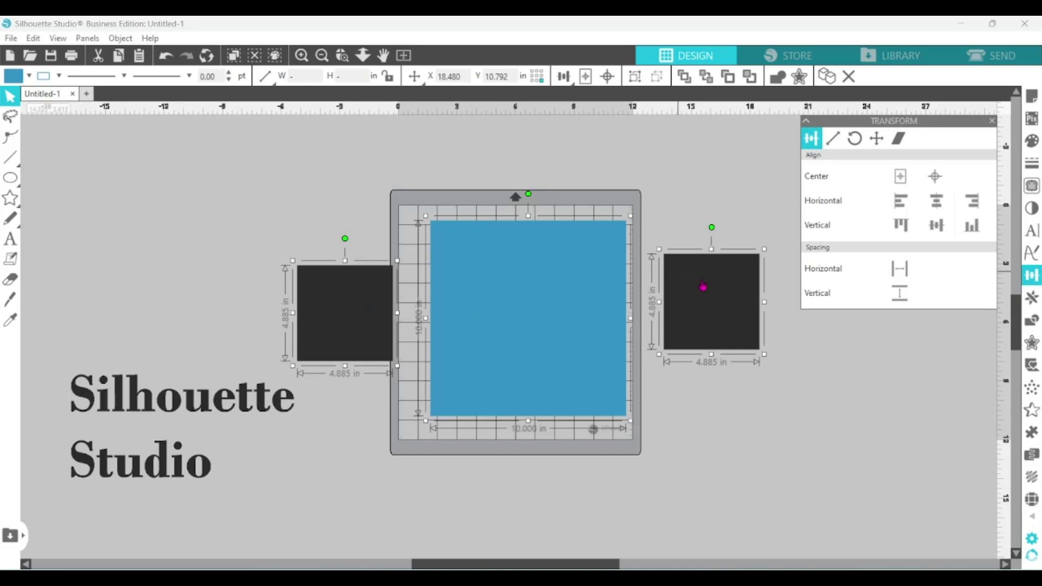
# - Move the black squares above and below the blue square and space all three evenly vertically
pyautogui.click(711, 426)
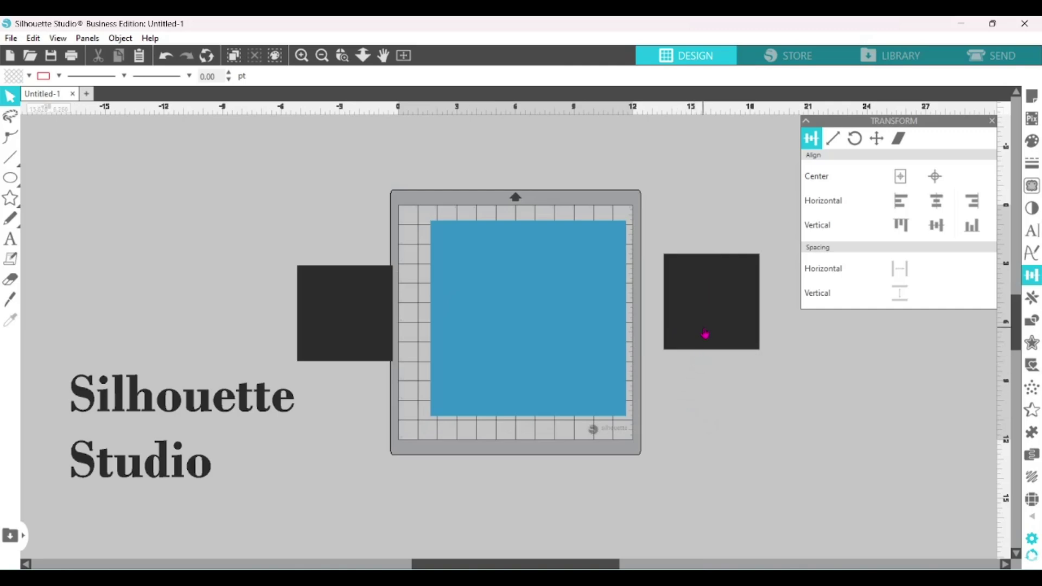
pyautogui.moveTo(701, 332); pyautogui.dragTo(530, 190)
pyautogui.click(461, 251)
pyautogui.moveTo(364, 320); pyautogui.dragTo(542, 507)
pyautogui.click(390, 191)
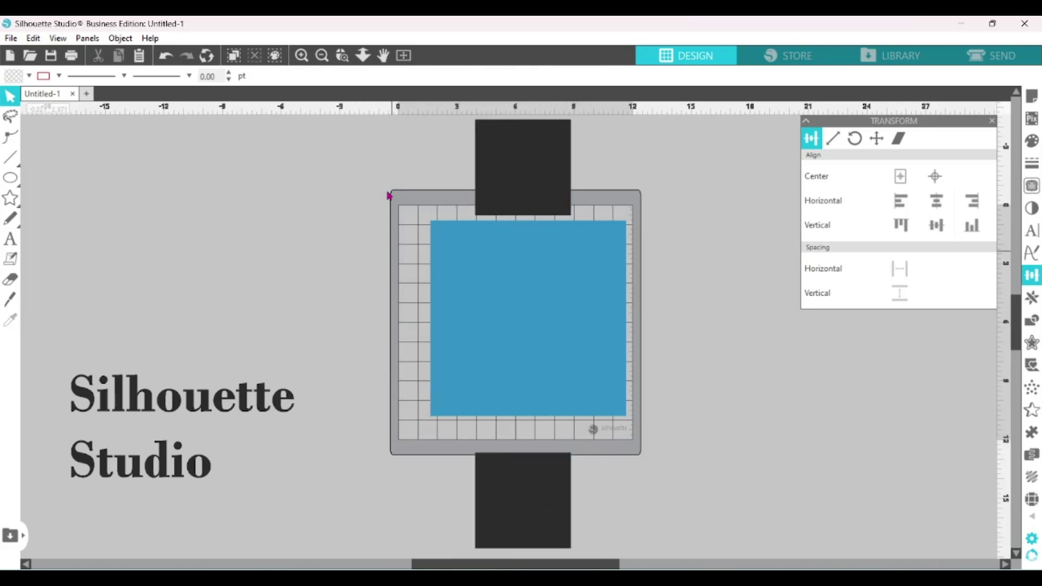
pyautogui.moveTo(419, 161); pyautogui.dragTo(568, 507)
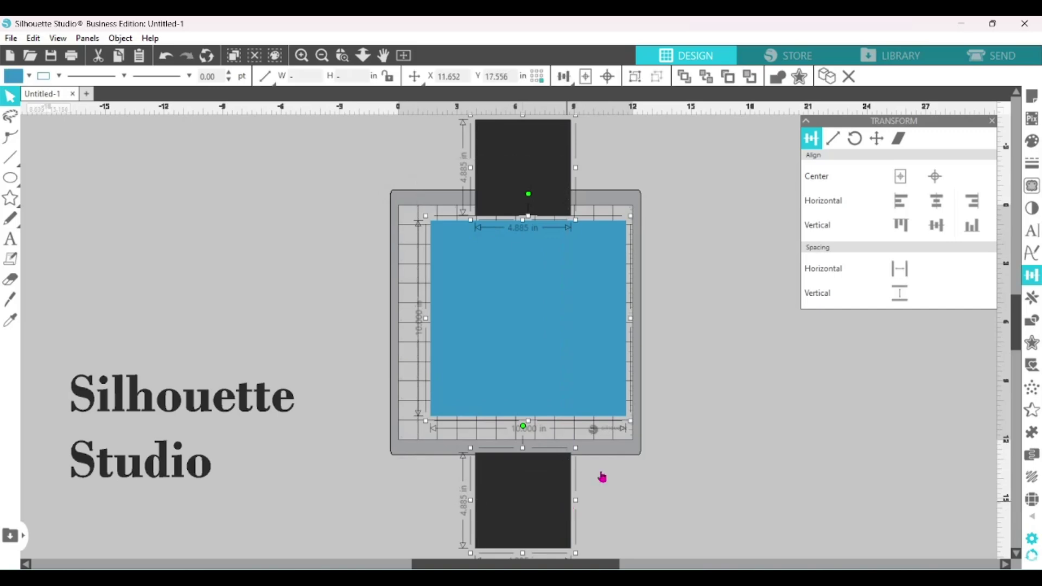
pyautogui.click(905, 301)
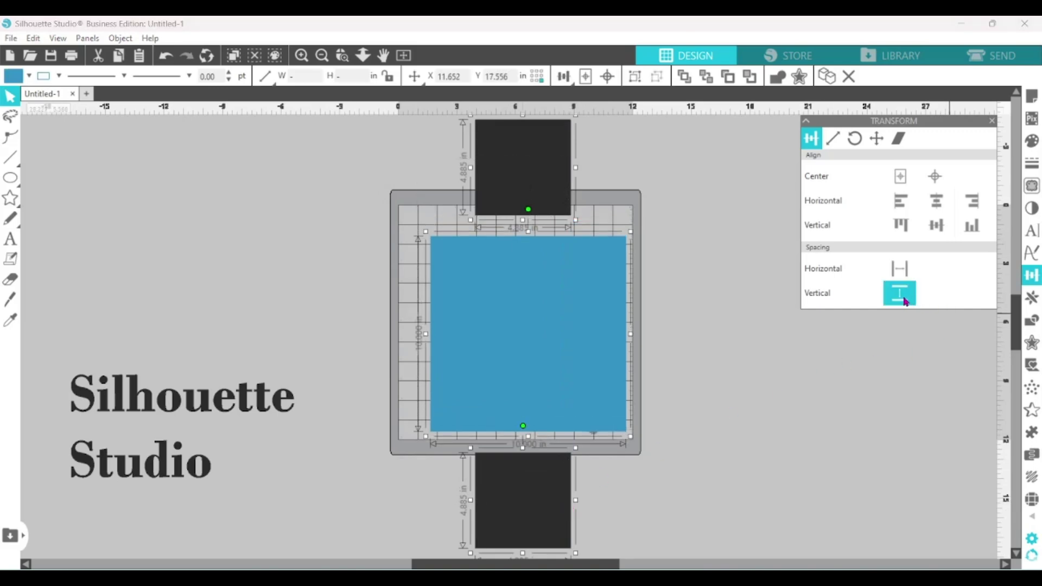
pyautogui.click(754, 398)
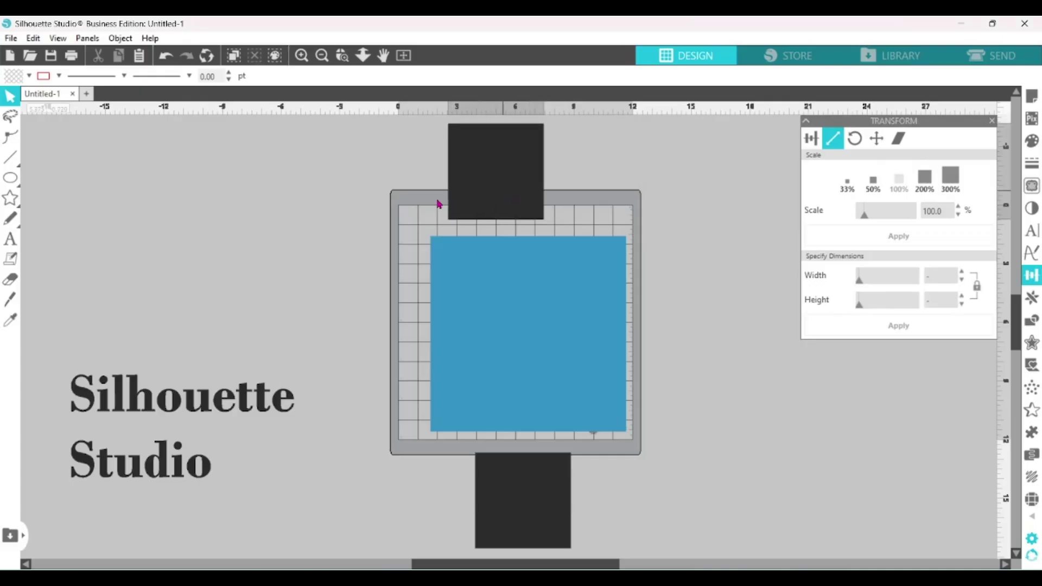
# - Move both black squares left of the mat and scale the blue square down slightly
pyautogui.moveTo(504, 194); pyautogui.dragTo(303, 232)
pyautogui.moveTo(559, 517); pyautogui.dragTo(219, 228)
pyautogui.moveTo(554, 383); pyautogui.dragTo(544, 366)
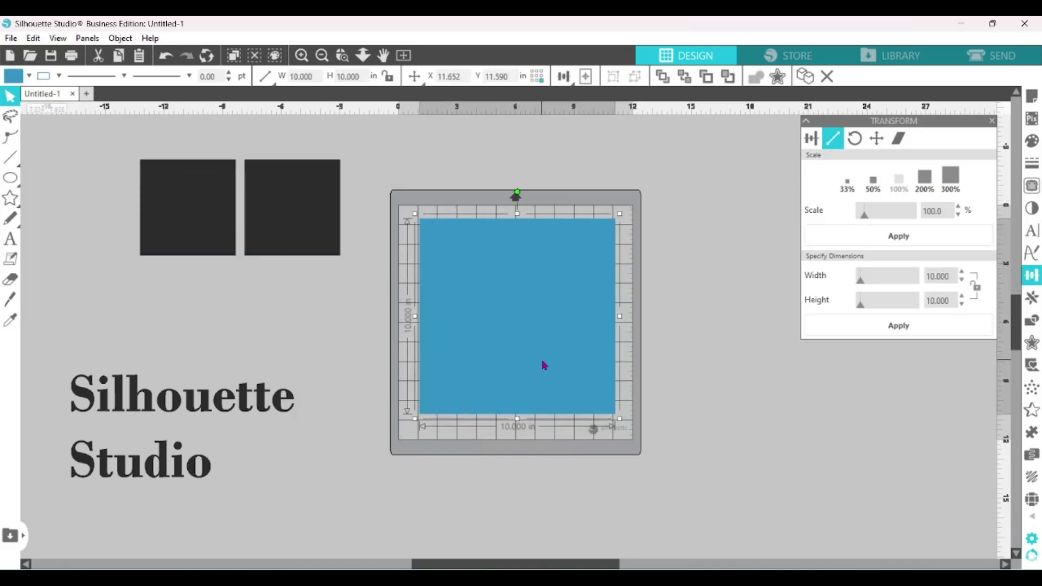
pyautogui.moveTo(545, 366); pyautogui.dragTo(540, 369)
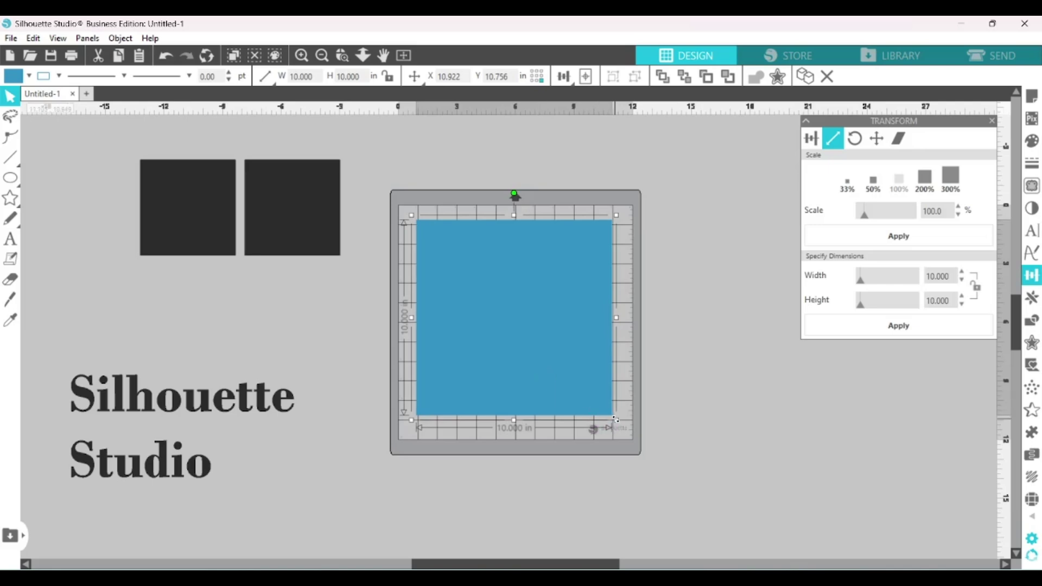
pyautogui.moveTo(617, 424)
pyautogui.mouseDown()
pyautogui.moveTo(565, 380)
pyautogui.moveTo(603, 421)
pyautogui.mouseUp()
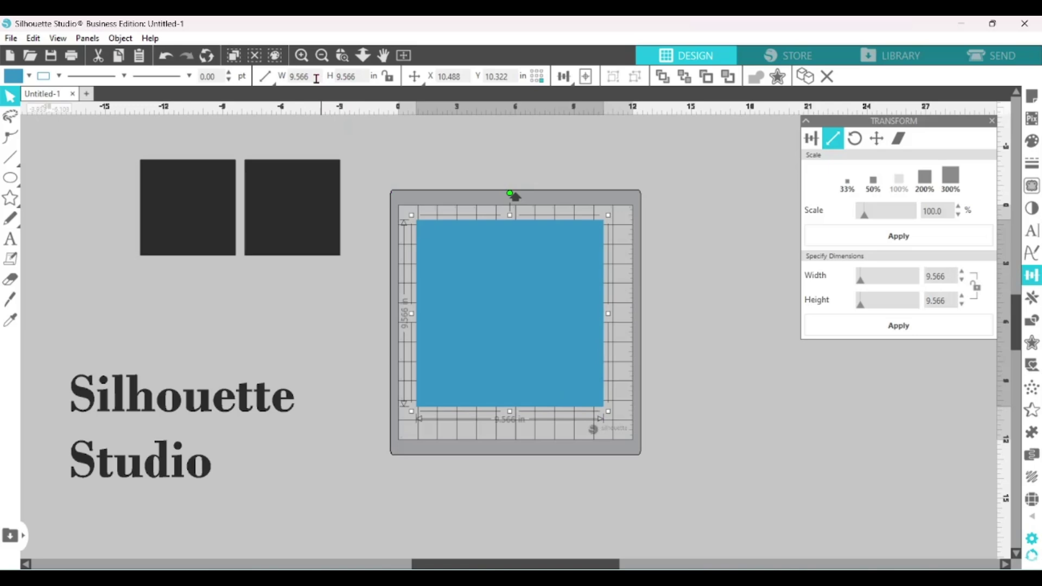
# - Lock the aspect ratio and set the blue square's width to 11 in
pyautogui.click(389, 77)
pyautogui.doubleClick(311, 77)
pyautogui.write('11')
pyautogui.press('Return')
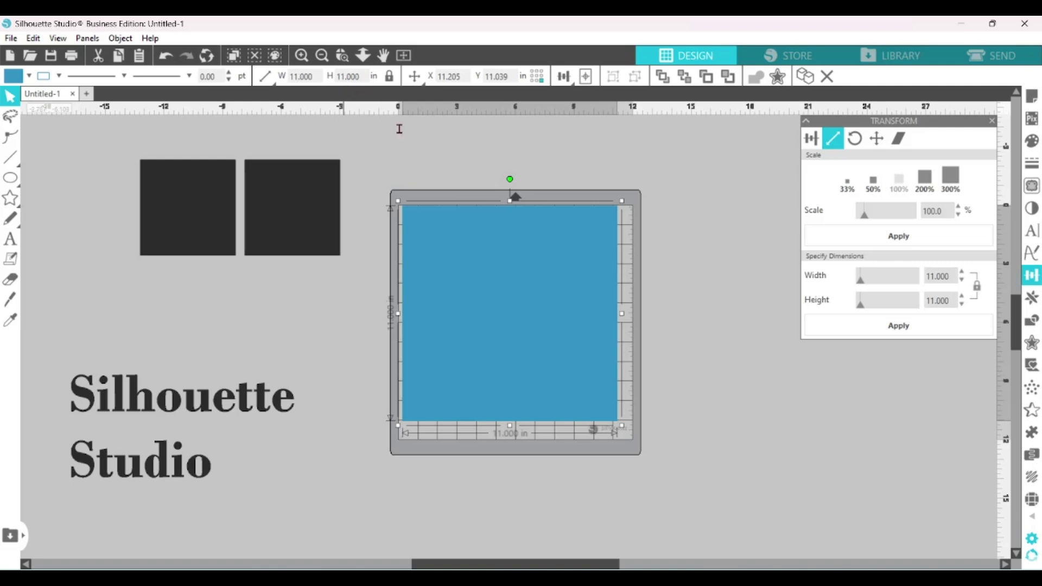
# - Reposition the blue square on the mat and set its height to 9 in
pyautogui.moveTo(468, 265); pyautogui.dragTo(477, 279)
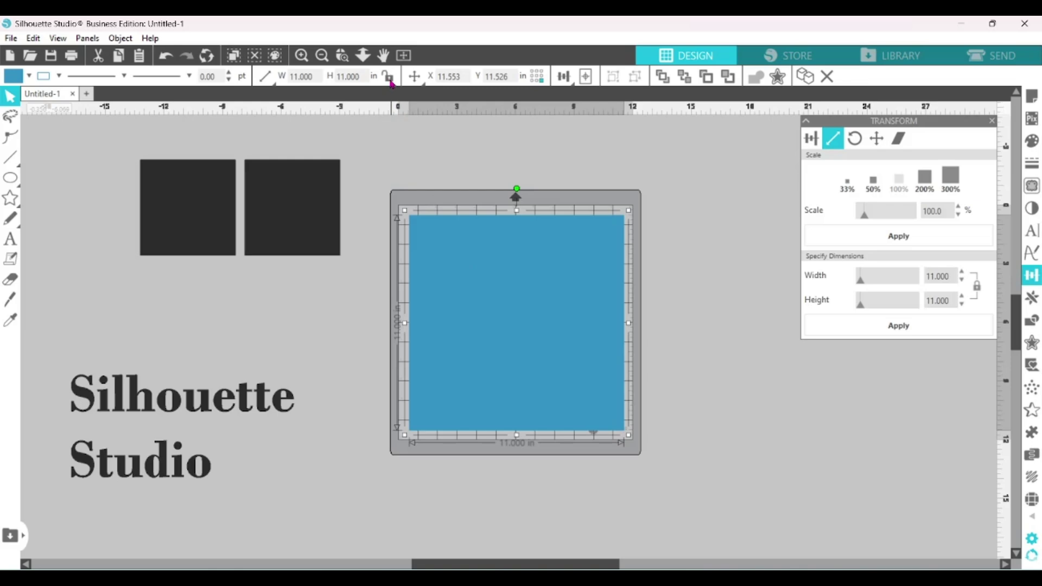
pyautogui.doubleClick(367, 76)
pyautogui.write('9')
pyautogui.press('Return')
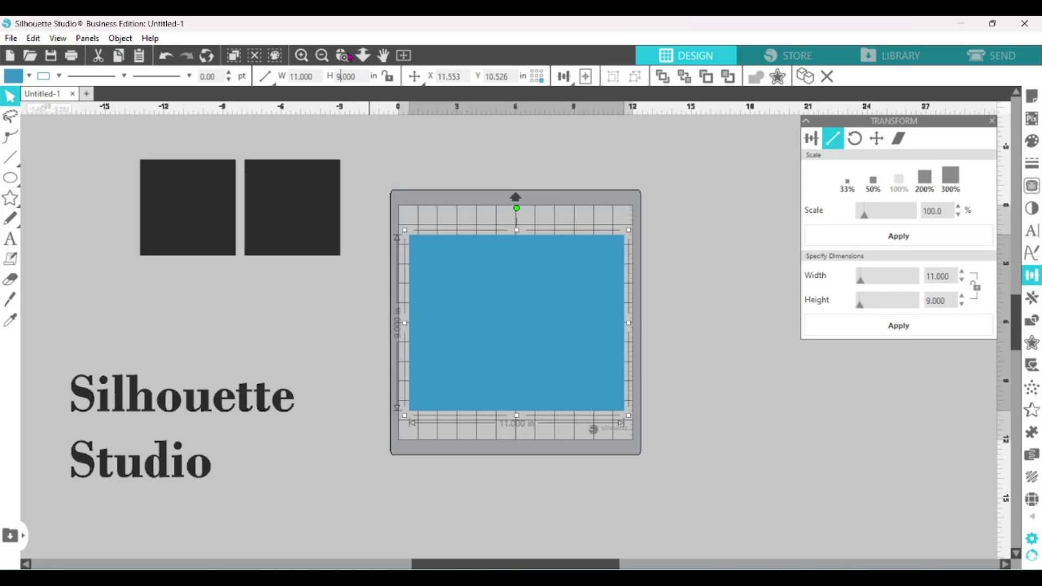
# - Undo the height change and link width and height so they scale together
pyautogui.click(168, 56)
pyautogui.click(760, 285)
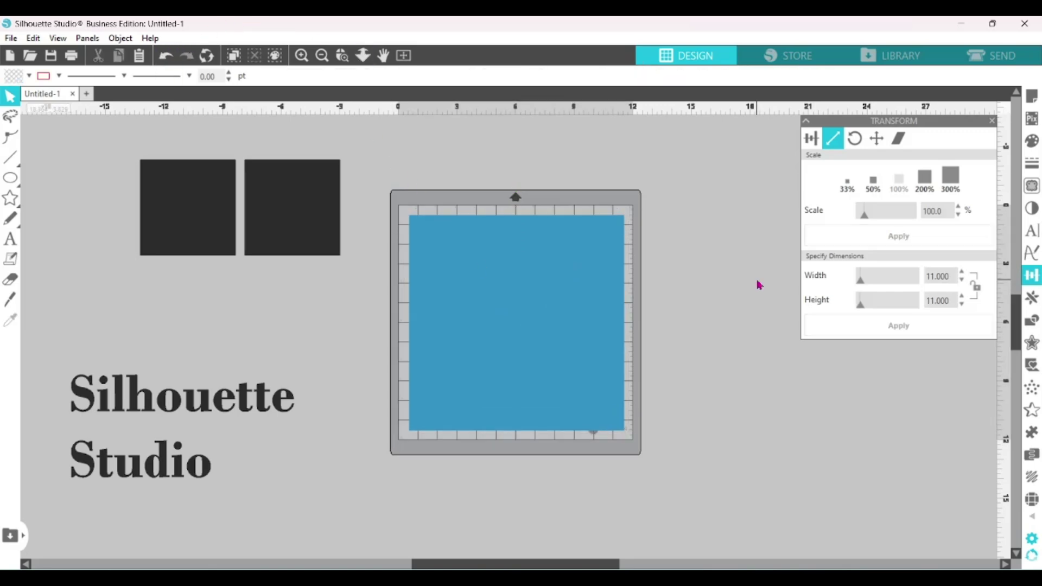
pyautogui.click(977, 288)
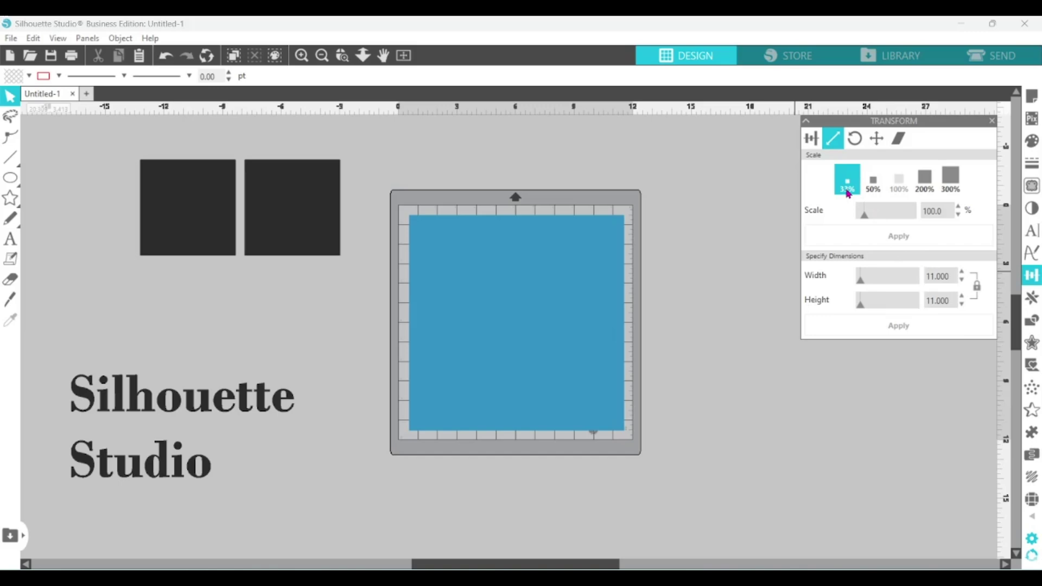
# - Try the 33%, 50% and 200% scale presets on the blue square, undoing each to 10.861 in
pyautogui.click(535, 318)
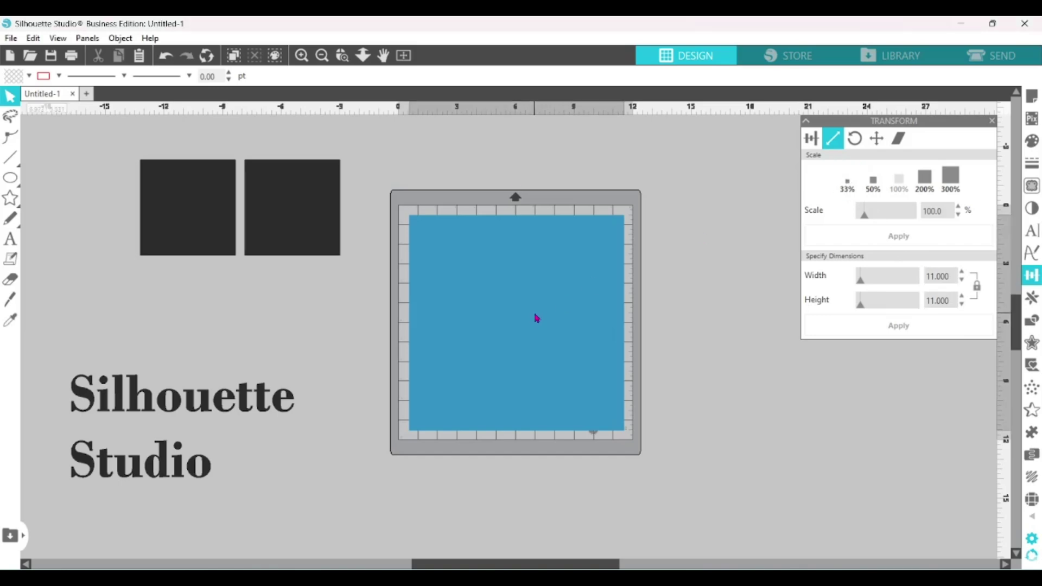
pyautogui.click(850, 189)
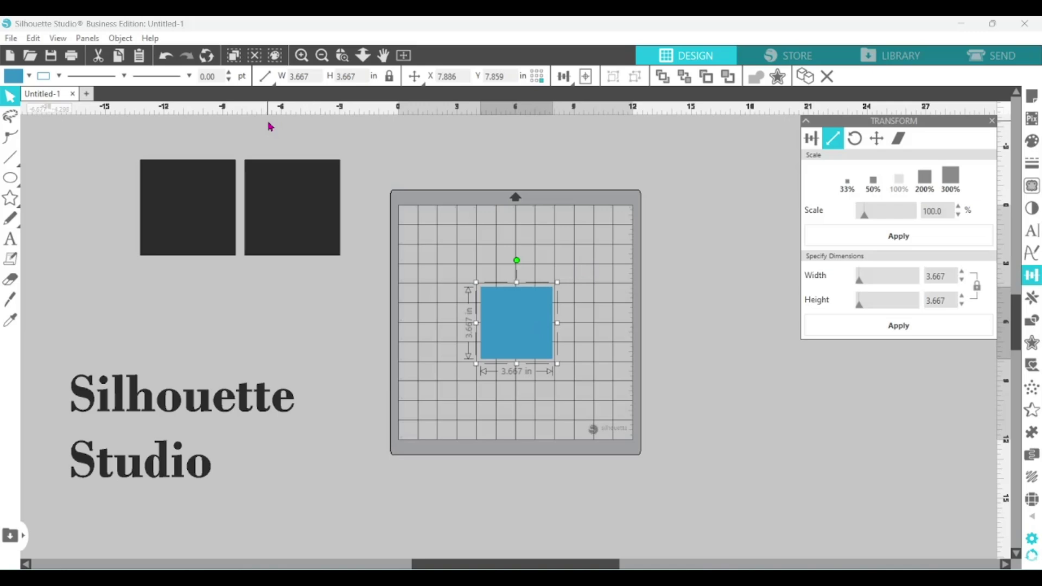
pyautogui.click(167, 55)
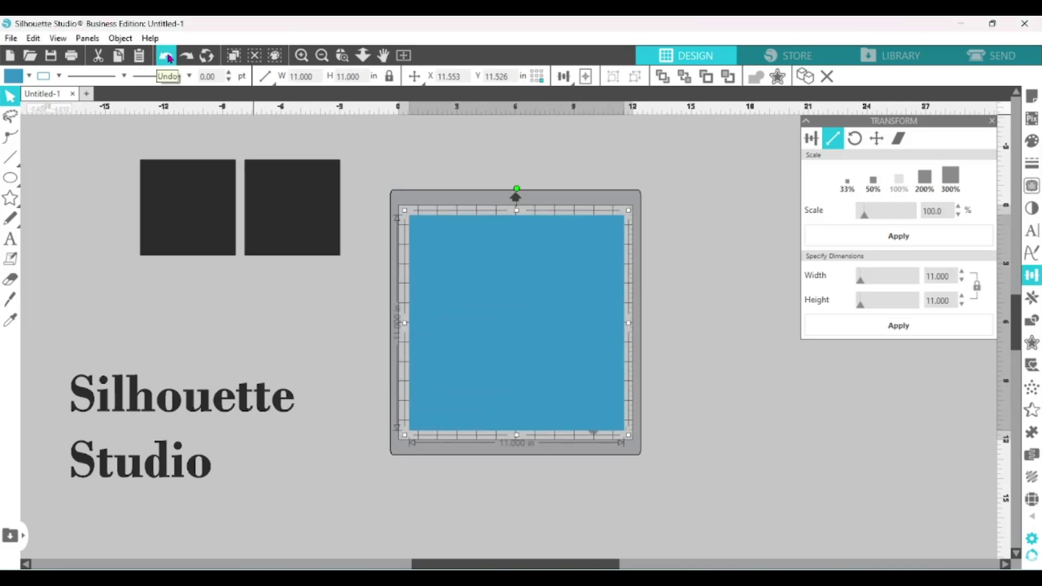
pyautogui.click(871, 179)
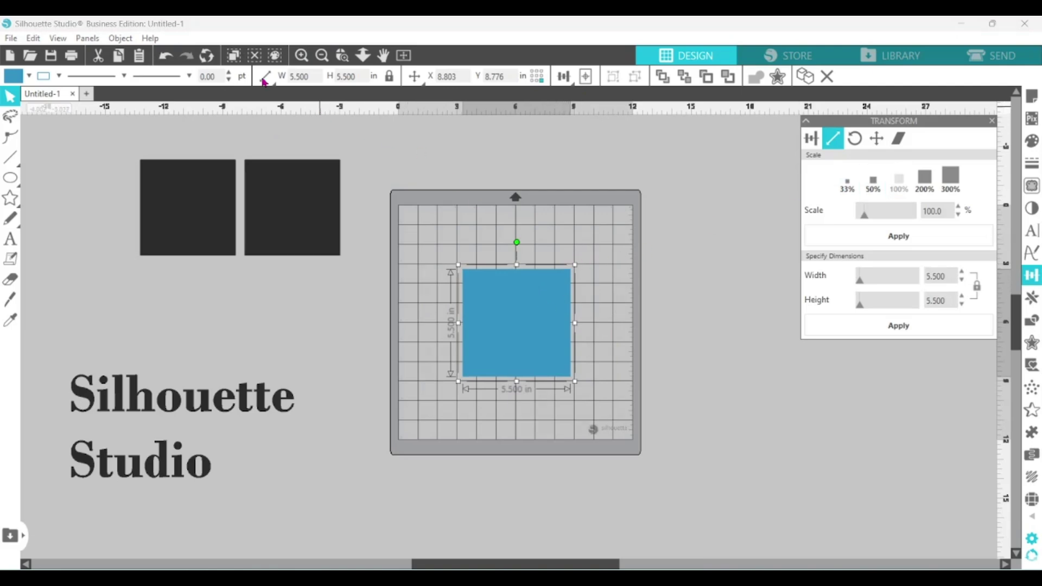
pyautogui.click(167, 55)
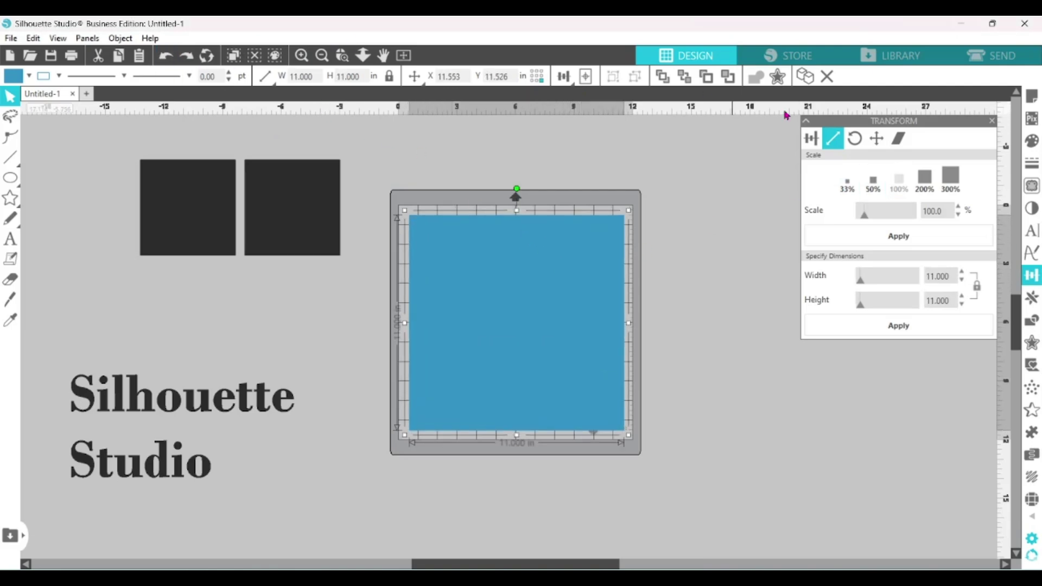
pyautogui.click(929, 186)
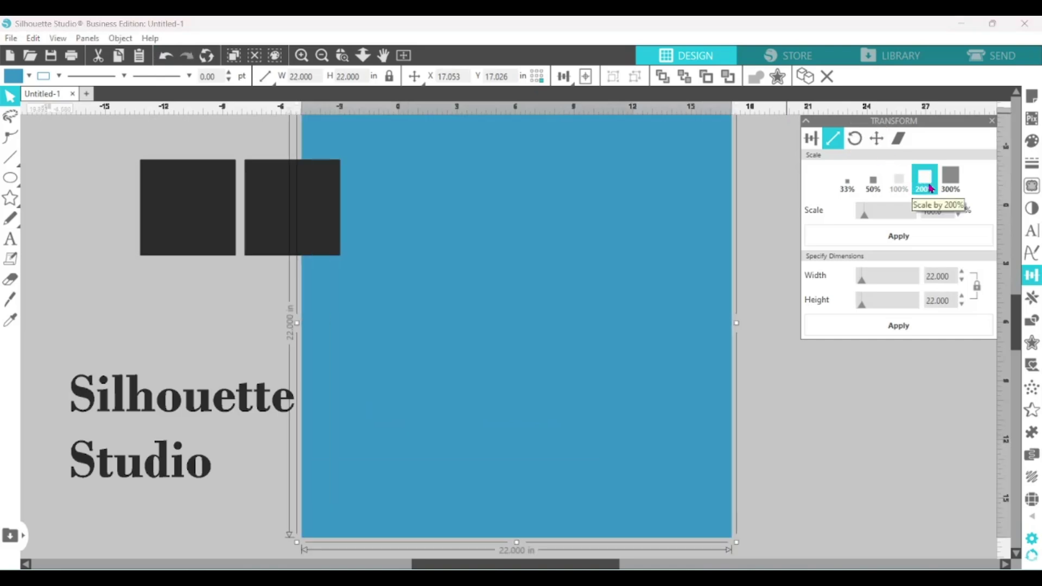
pyautogui.click(166, 56)
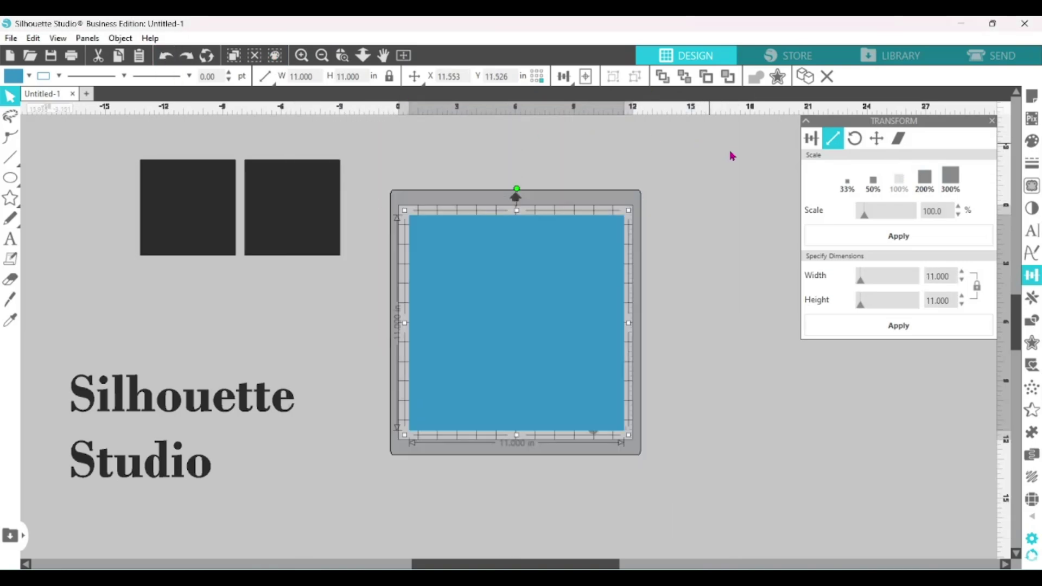
pyautogui.hotkey('ctrl', 'z')
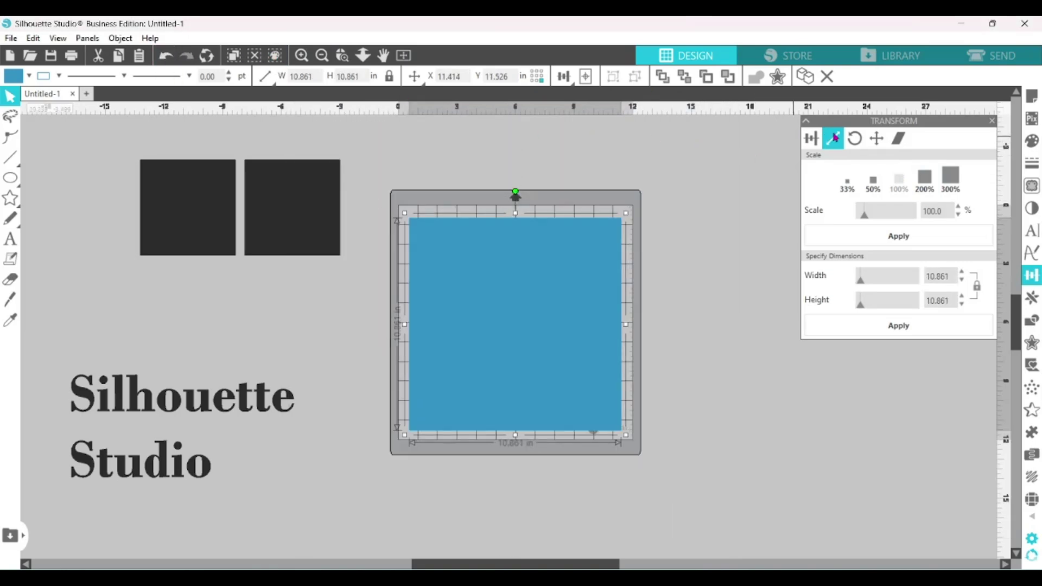
# - Rotate the text to 90°, 180° and 270°, then back to 0°
pyautogui.click(854, 140)
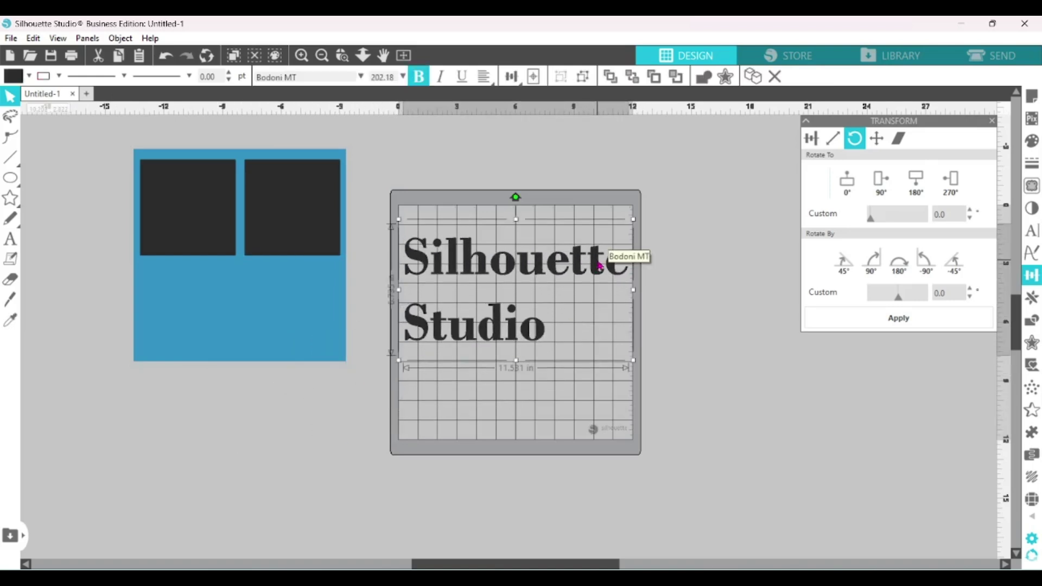
pyautogui.click(882, 191)
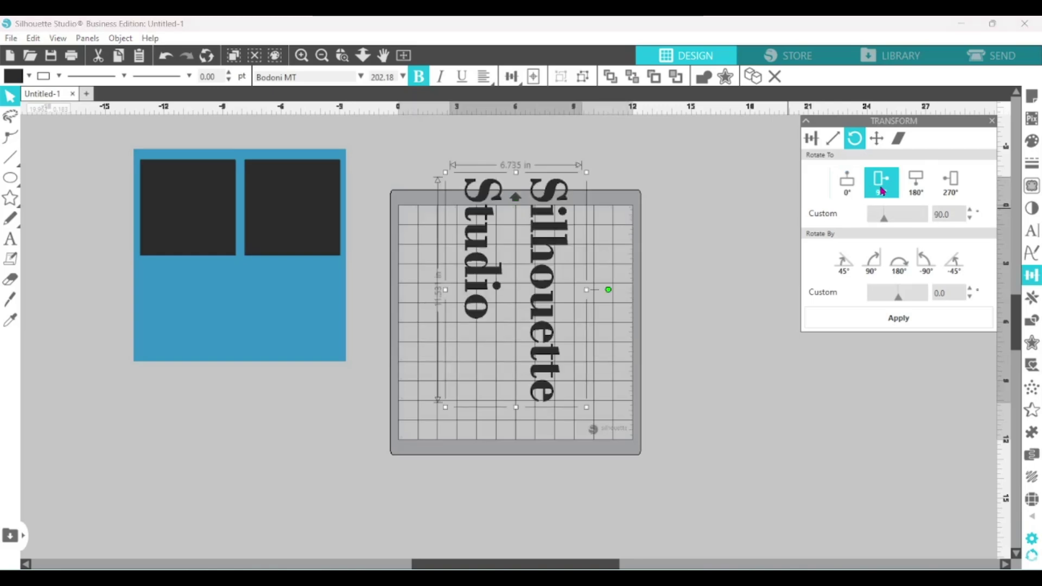
pyautogui.click(916, 187)
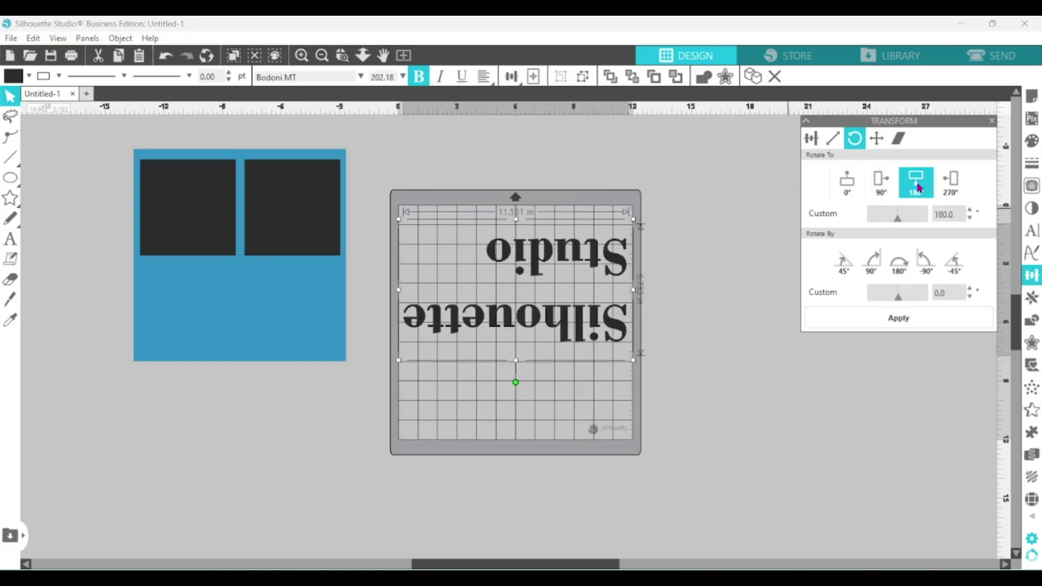
pyautogui.click(951, 191)
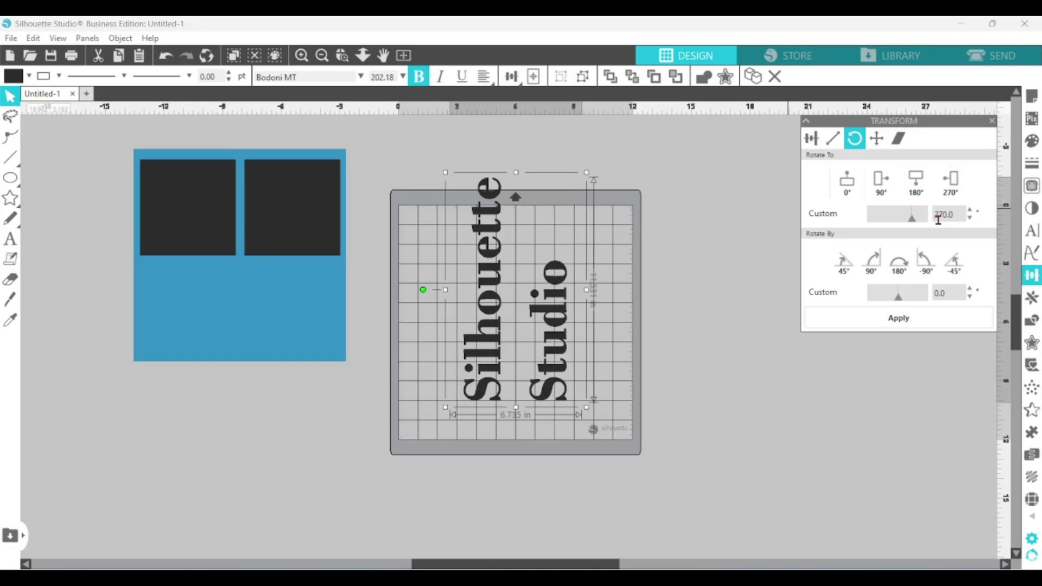
pyautogui.click(848, 187)
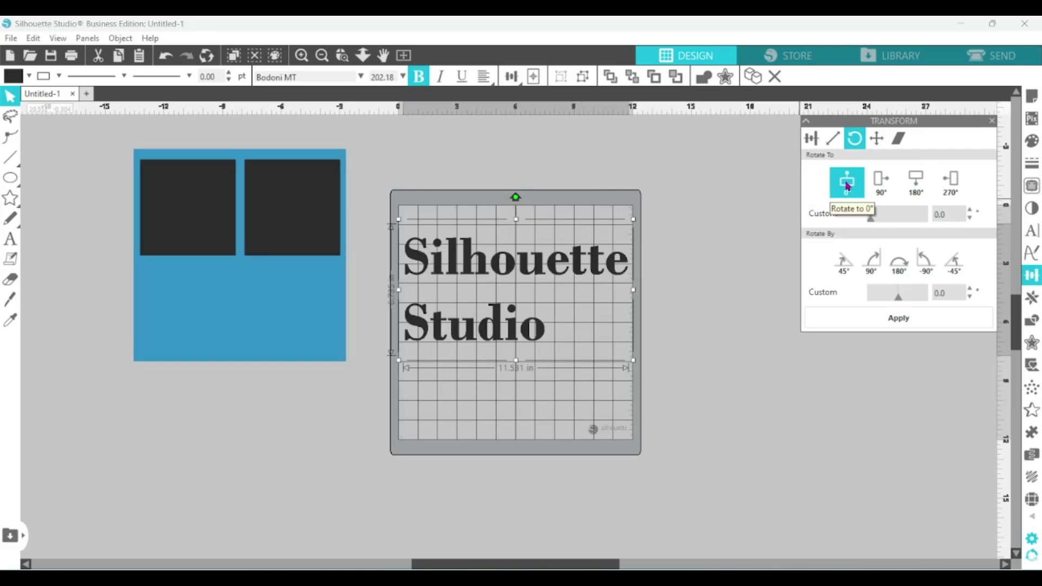
# - Rotate the text 45° then a further 90° clockwise, then reset it to 0°
pyautogui.click(850, 270)
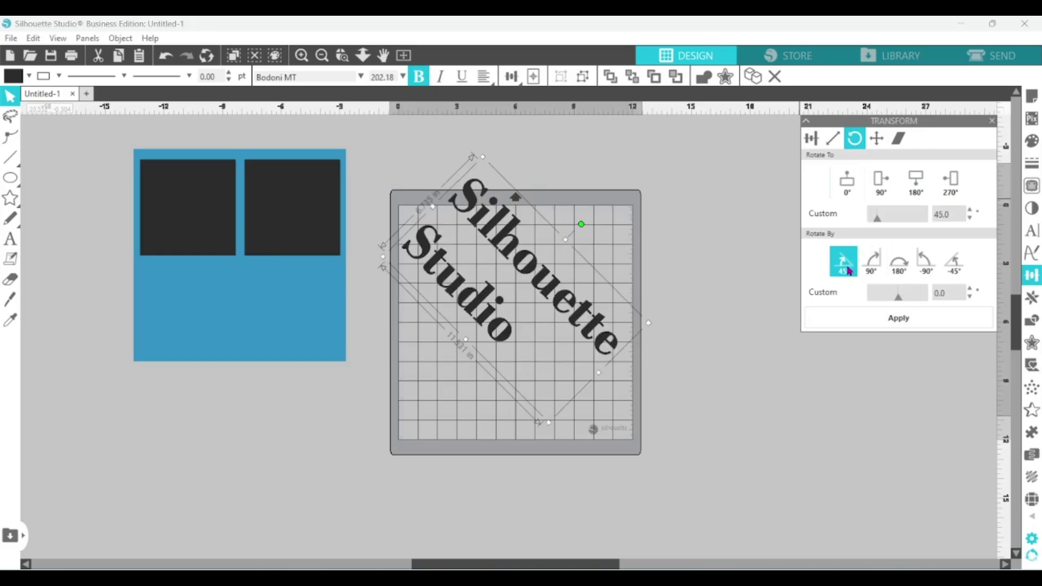
pyautogui.click(878, 271)
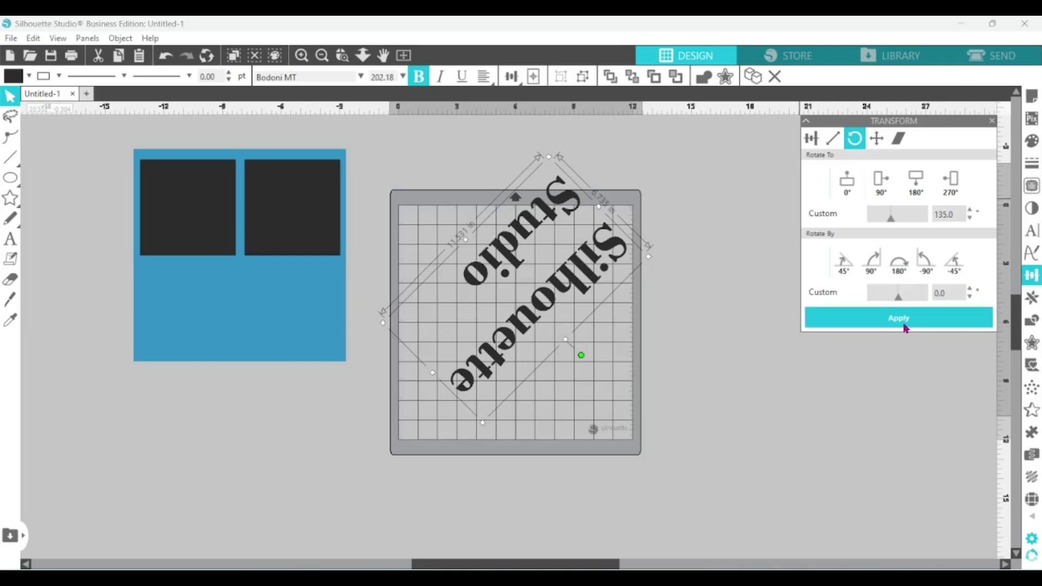
pyautogui.click(848, 184)
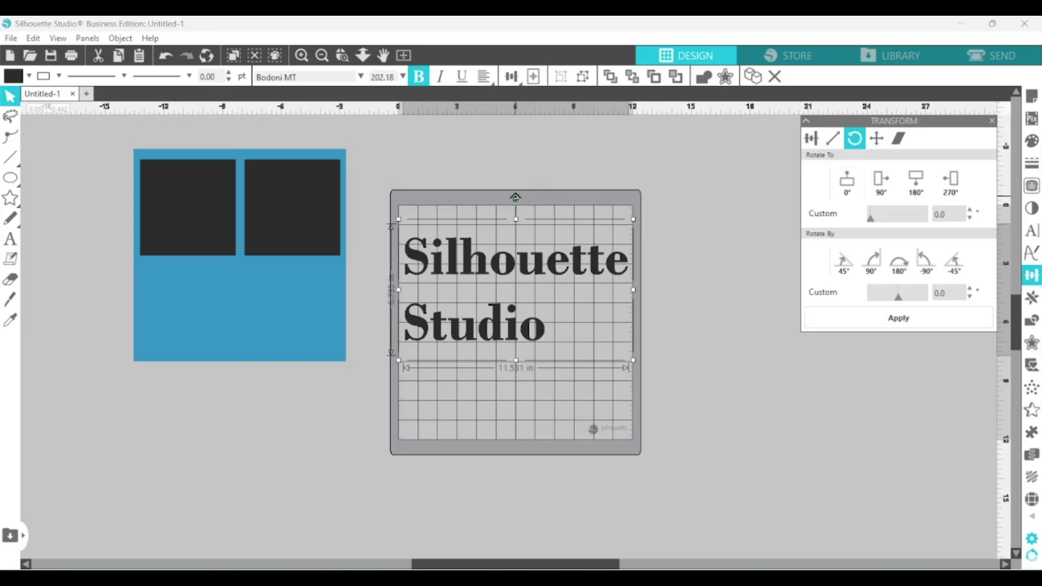
# - Tilt the text freely, snap it level, lower it slightly, then rotate to 90° and back to 0°
pyautogui.moveTo(516, 198); pyautogui.dragTo(501, 215)
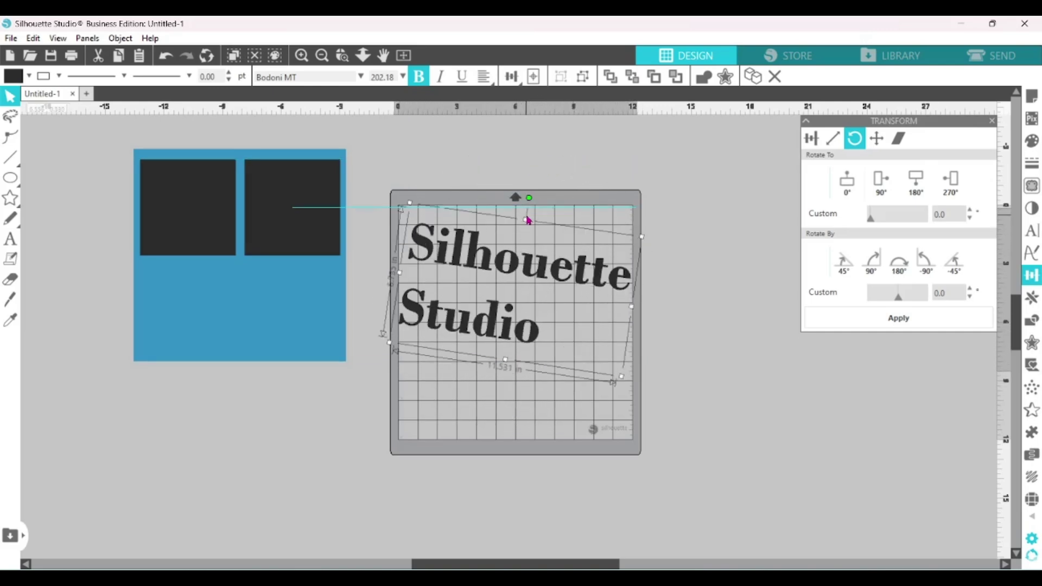
pyautogui.moveTo(528, 220); pyautogui.dragTo(516, 223)
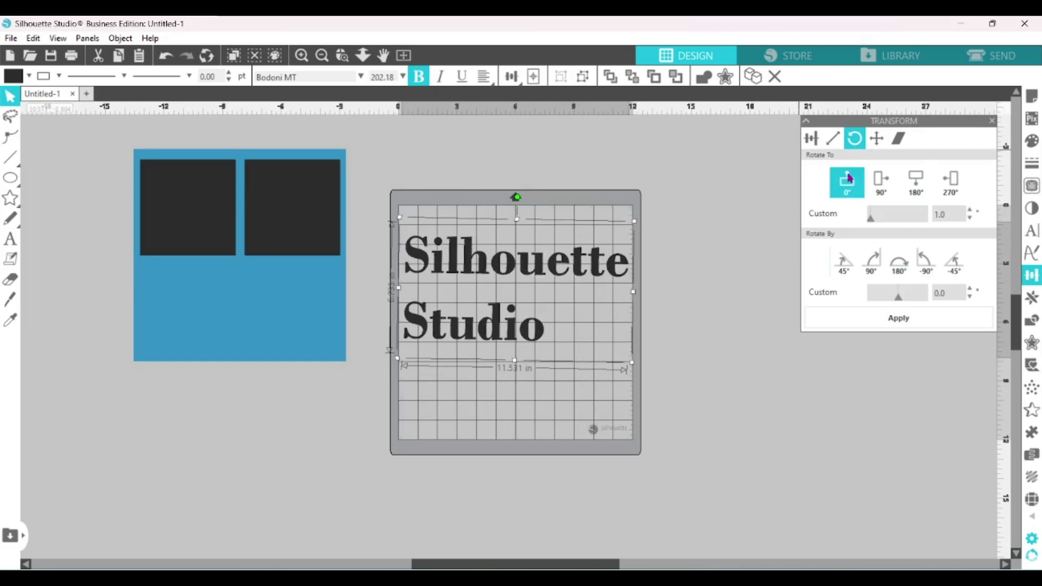
pyautogui.click(850, 179)
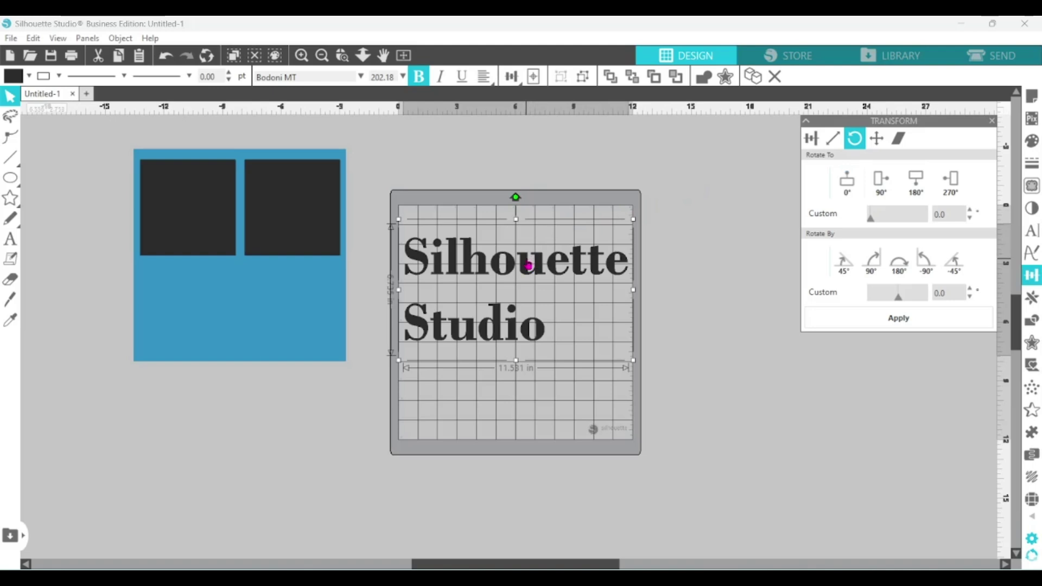
pyautogui.moveTo(532, 265); pyautogui.dragTo(529, 285)
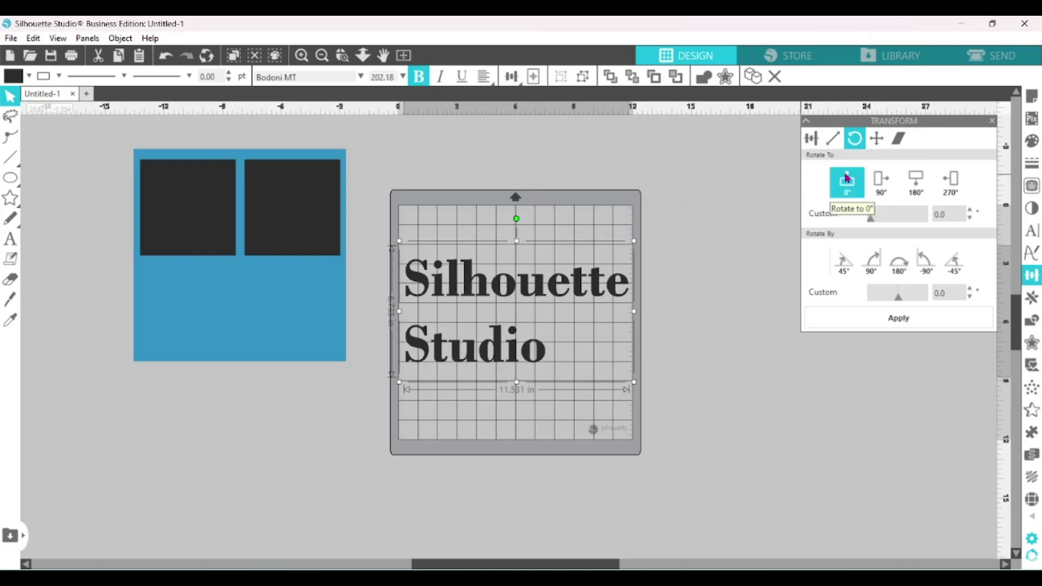
pyautogui.click(881, 185)
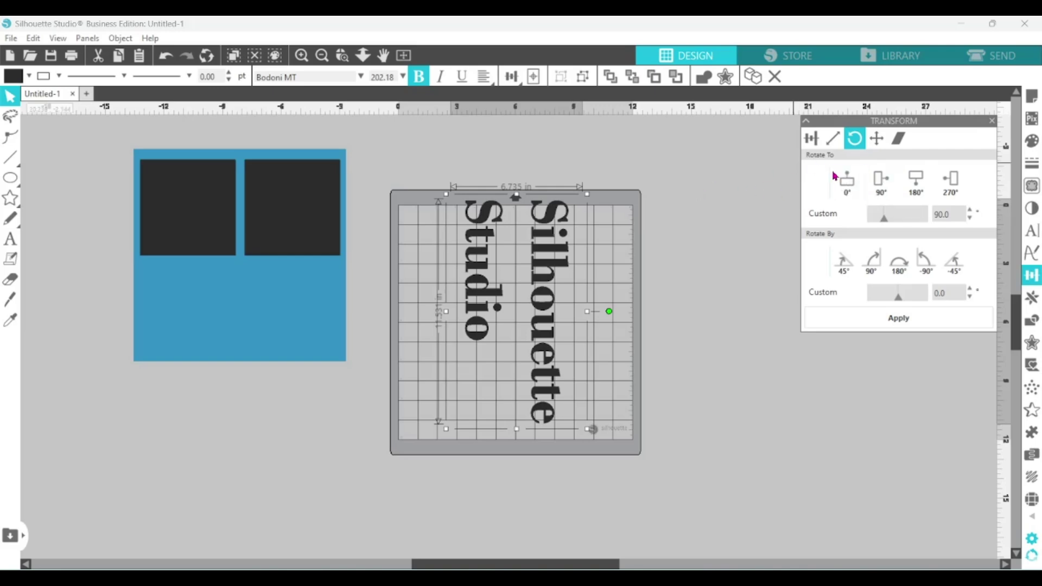
pyautogui.click(848, 185)
# - Move the text 1 in right twice, then 1 in up and 1 in down
pyautogui.click(878, 142)
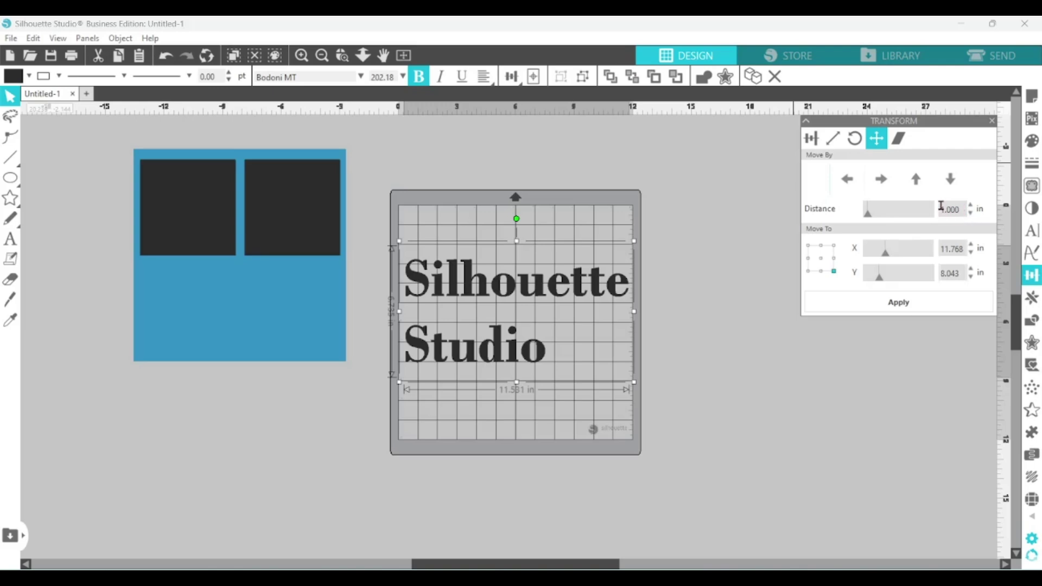
pyautogui.click(884, 184)
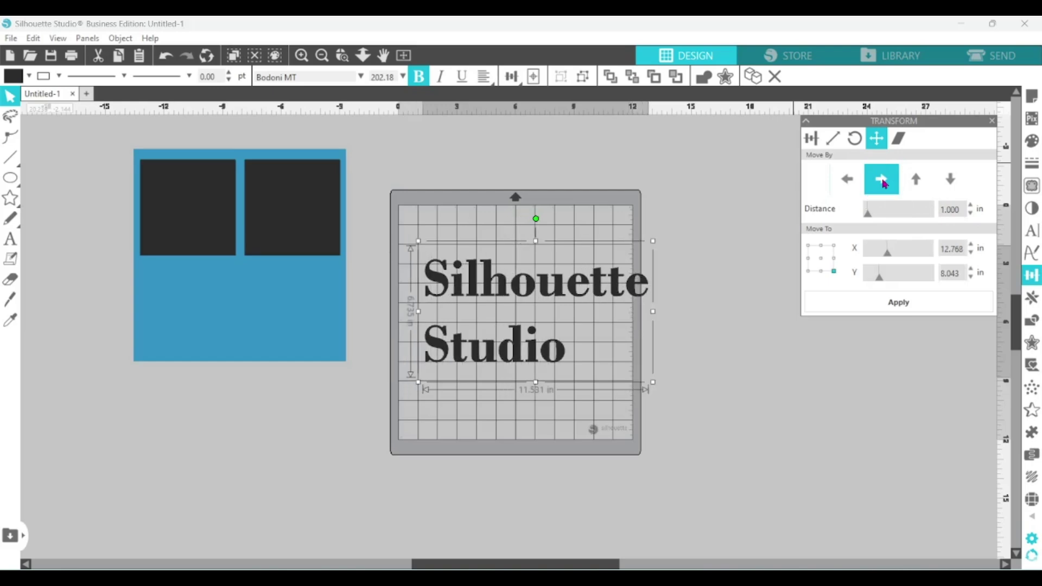
pyautogui.click(884, 183)
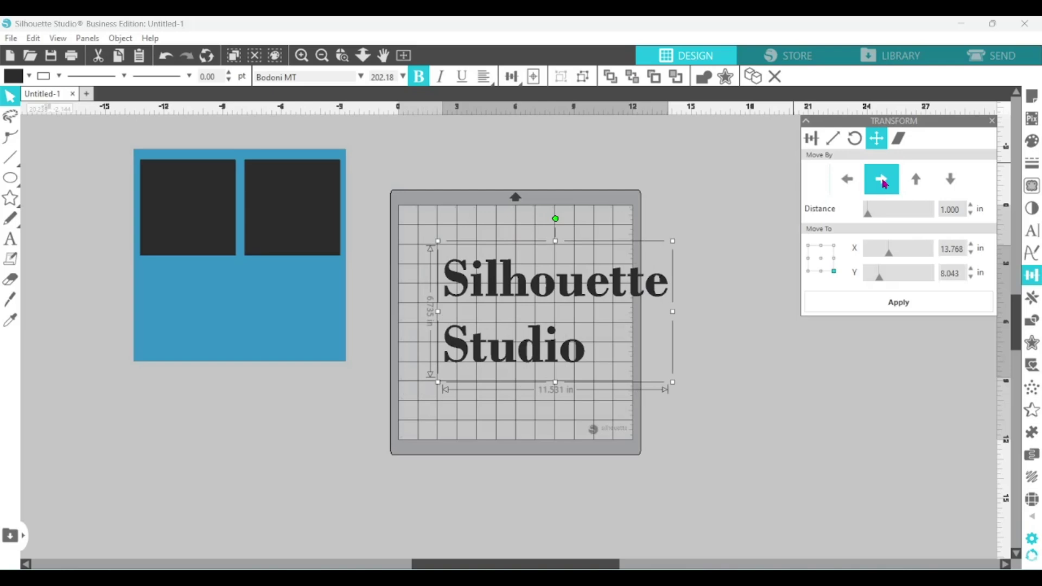
pyautogui.click(930, 188)
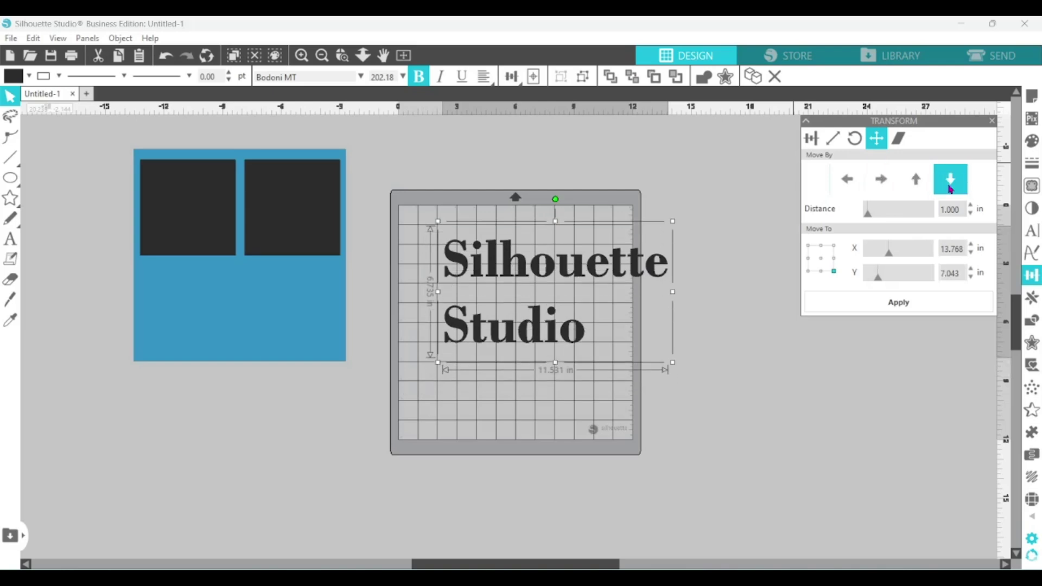
pyautogui.click(950, 188)
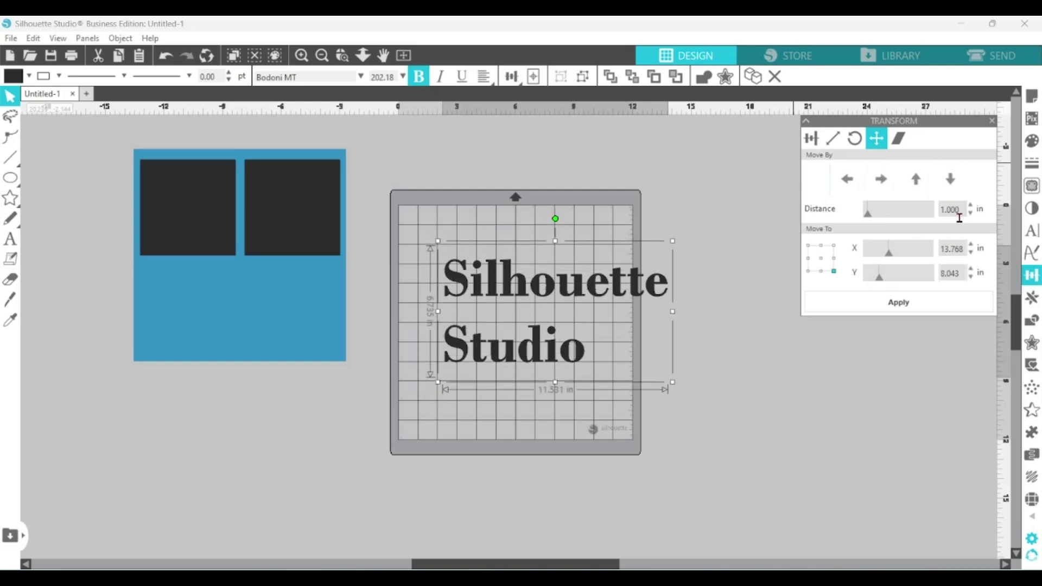
# - Set the move distance to 5 in, move the text left, and drag it back onto the mat
pyautogui.doubleClick(960, 210)
pyautogui.write('5')
pyautogui.press('Return')
pyautogui.click(855, 185)
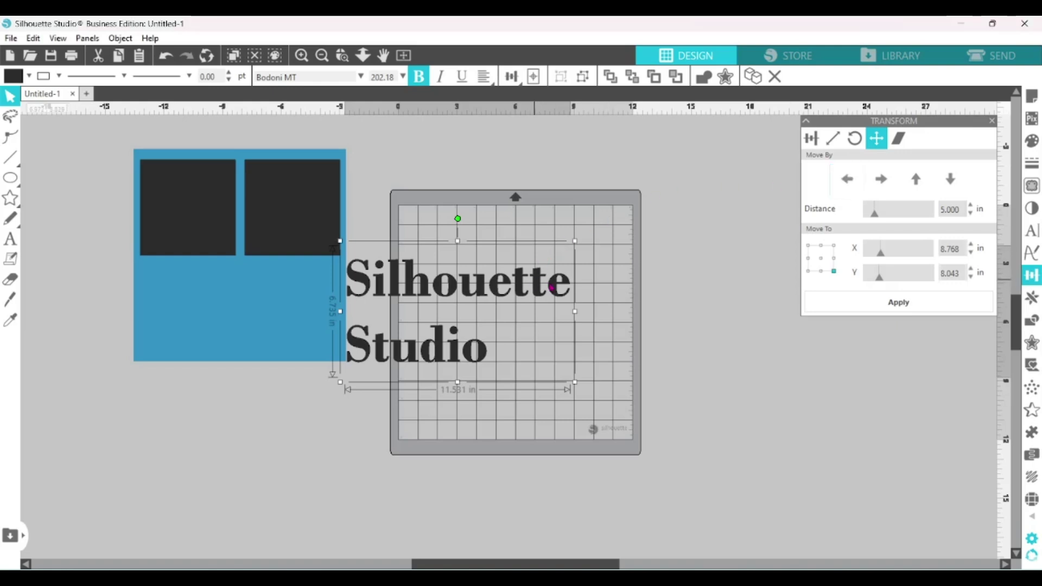
pyautogui.moveTo(554, 287); pyautogui.dragTo(595, 293)
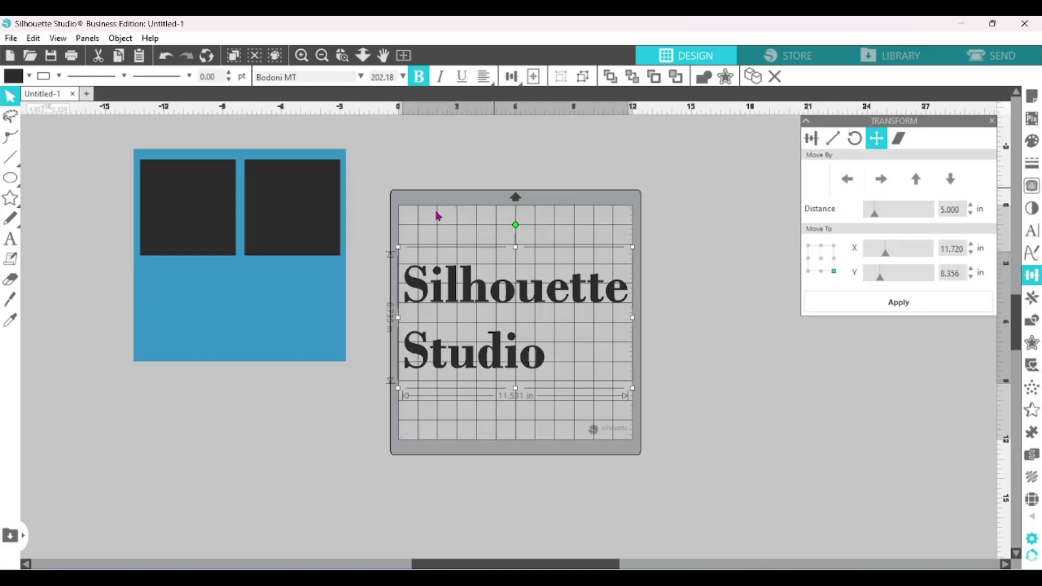
# - Move the blue square onto the mat and shrink the text to about 5.7 in wide
pyautogui.moveTo(330, 282); pyautogui.dragTo(601, 346)
pyautogui.press('Escape')
pyautogui.click(597, 302)
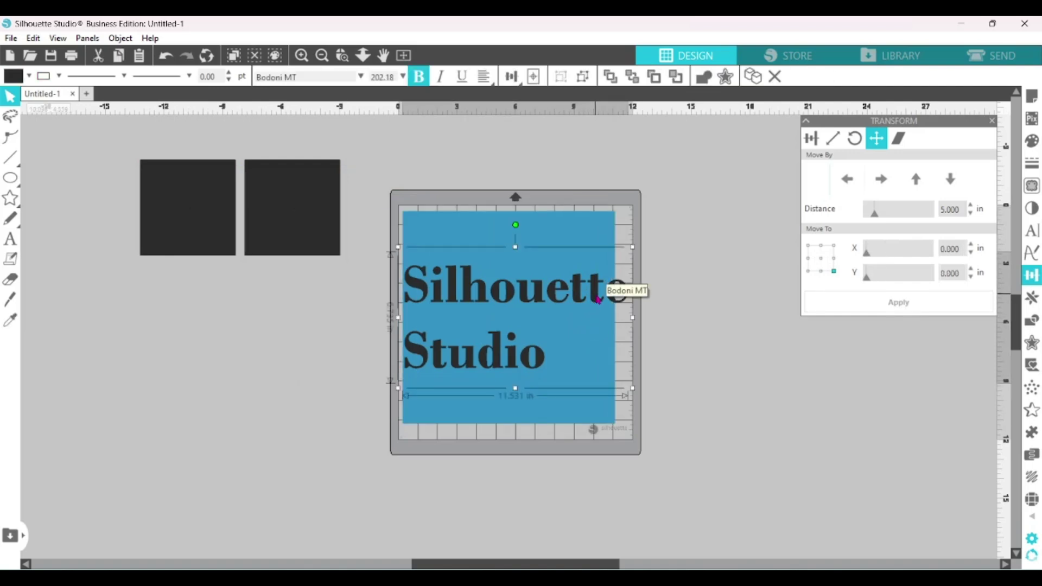
pyautogui.moveTo(632, 388); pyautogui.dragTo(513, 336)
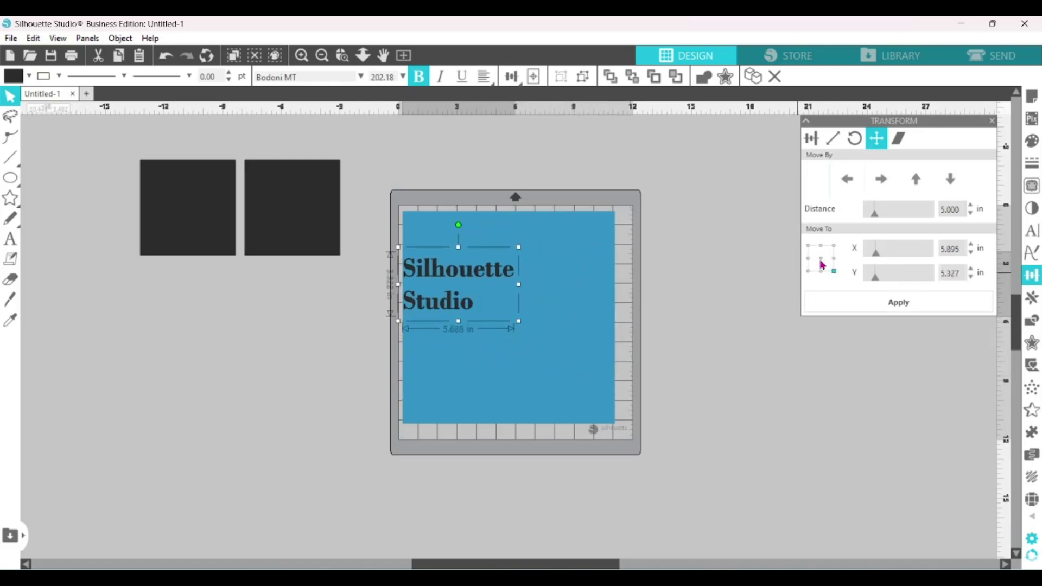
pyautogui.click(404, 169)
pyautogui.click(456, 240)
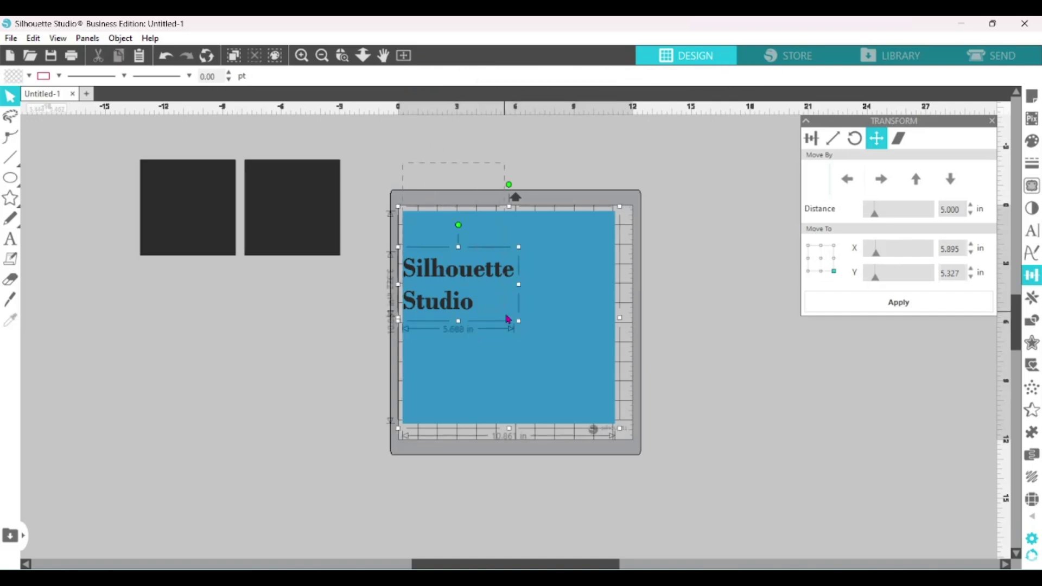
# - Move the text to the mat's top-left corner, then to its middle right
pyautogui.click(808, 247)
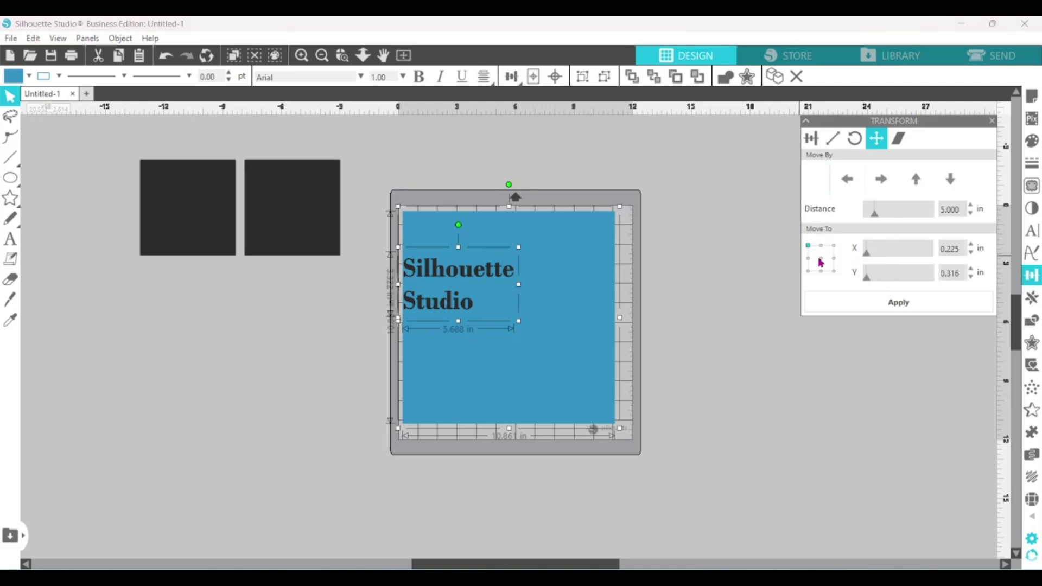
pyautogui.click(843, 311)
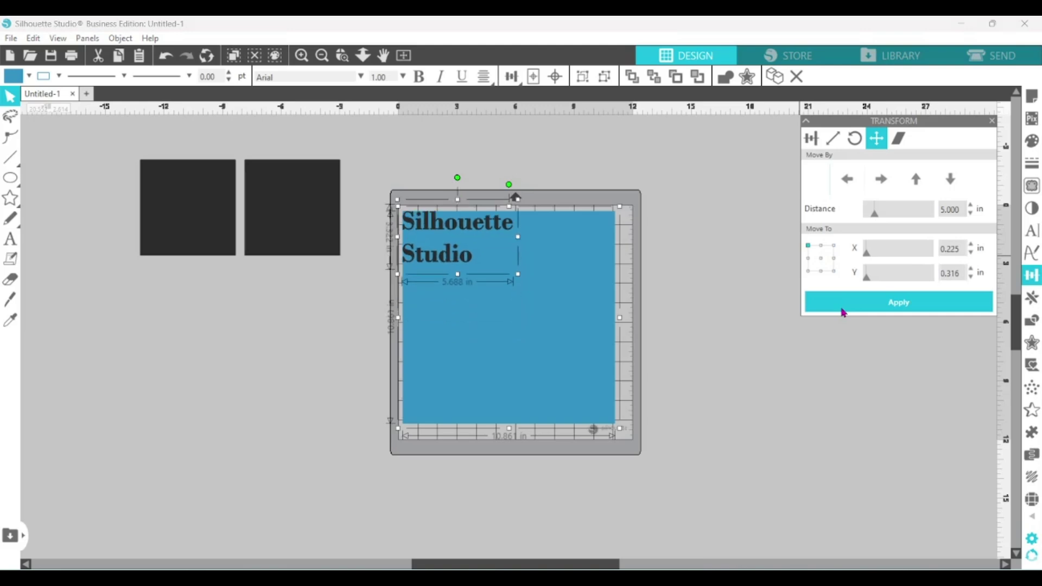
pyautogui.click(835, 258)
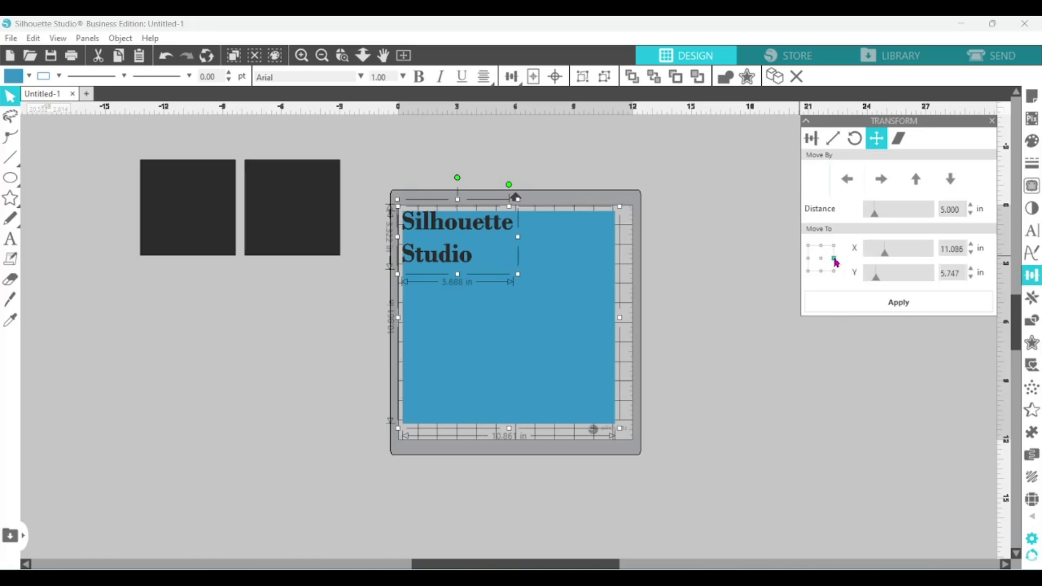
pyautogui.click(859, 308)
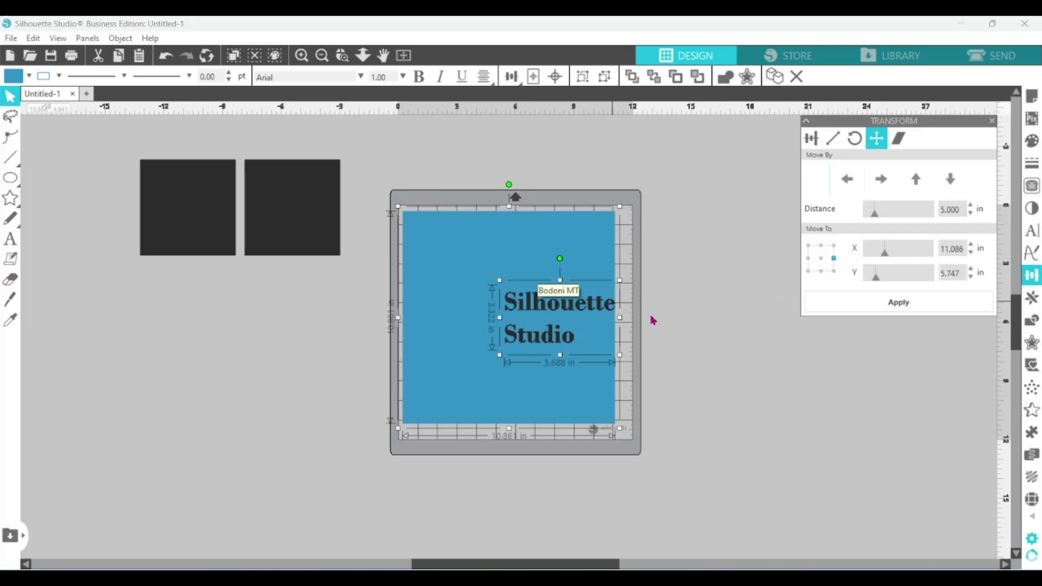
# - Move the blue square off the mat beneath the black squares
pyautogui.click(730, 328)
pyautogui.moveTo(495, 393); pyautogui.dragTo(234, 414)
pyautogui.press('Escape')
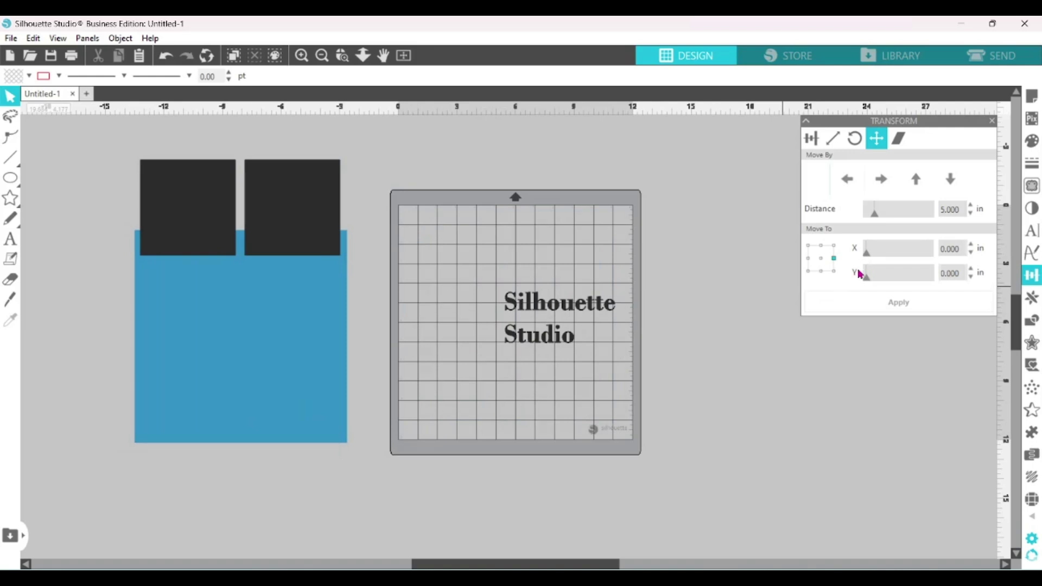
# - Position the text at X 6 and Y 6.000 in with Move To, applying each value
pyautogui.click(611, 311)
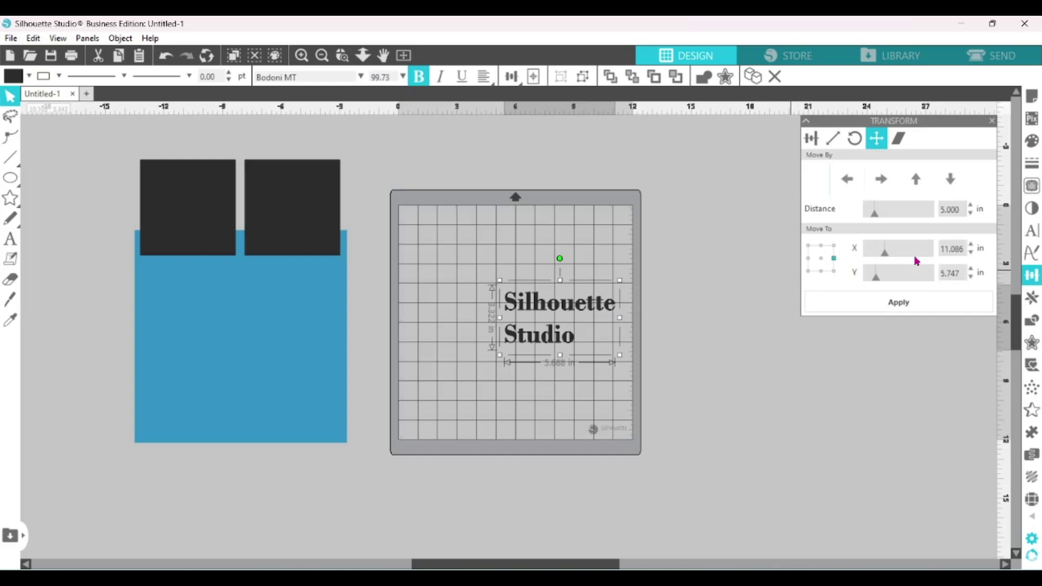
pyautogui.doubleClick(965, 251)
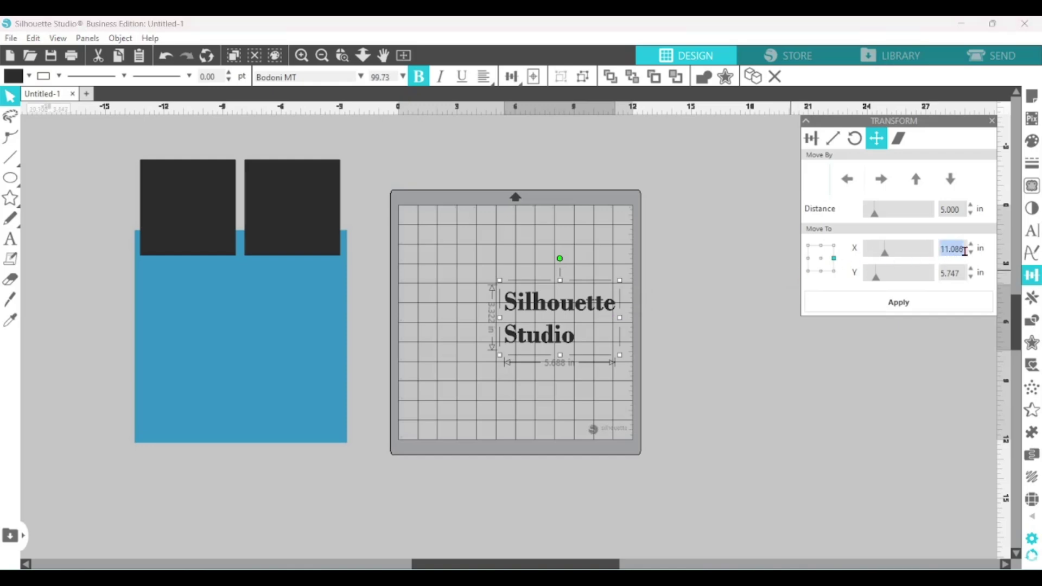
pyautogui.write('6')
pyautogui.press('Return')
pyautogui.click(965, 308)
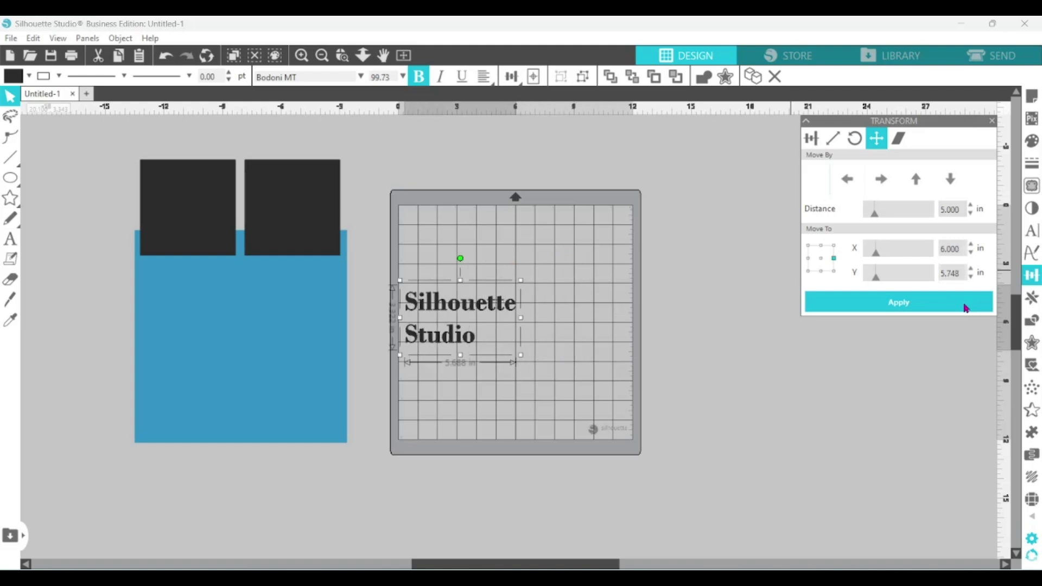
pyautogui.doubleClick(961, 274)
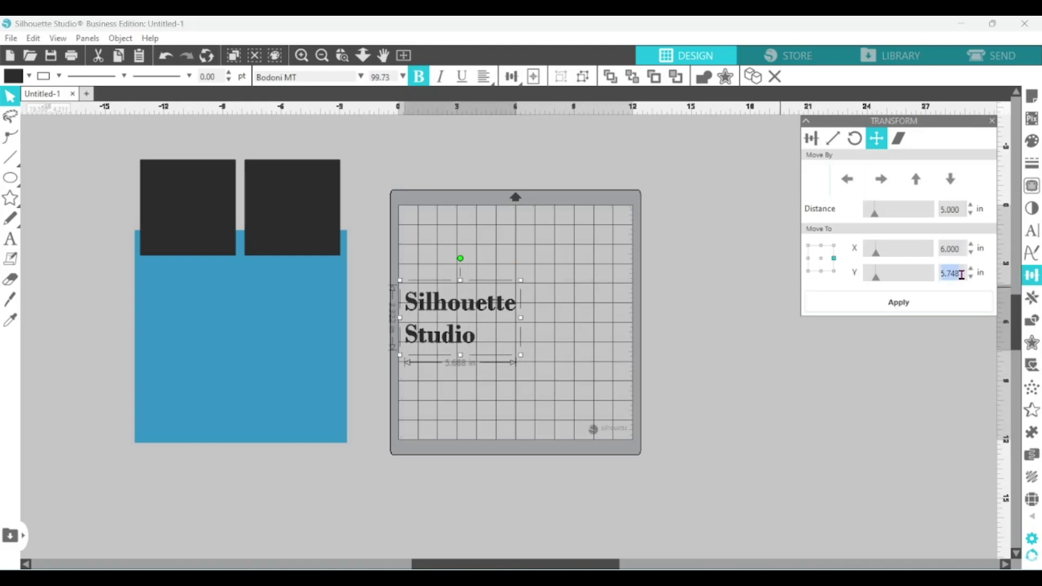
pyautogui.write('6.000')
pyautogui.click(961, 307)
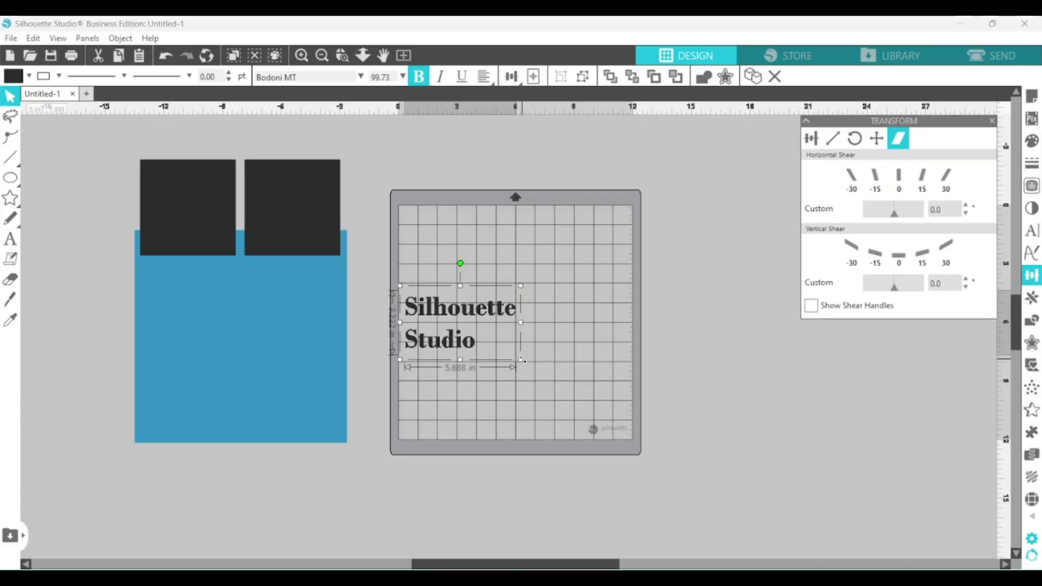
# - Enlarge the text to about 11.2 in wide, move it up, and try the ±30° horizontal shear presets, then reset
pyautogui.moveTo(522, 360); pyautogui.dragTo(635, 419)
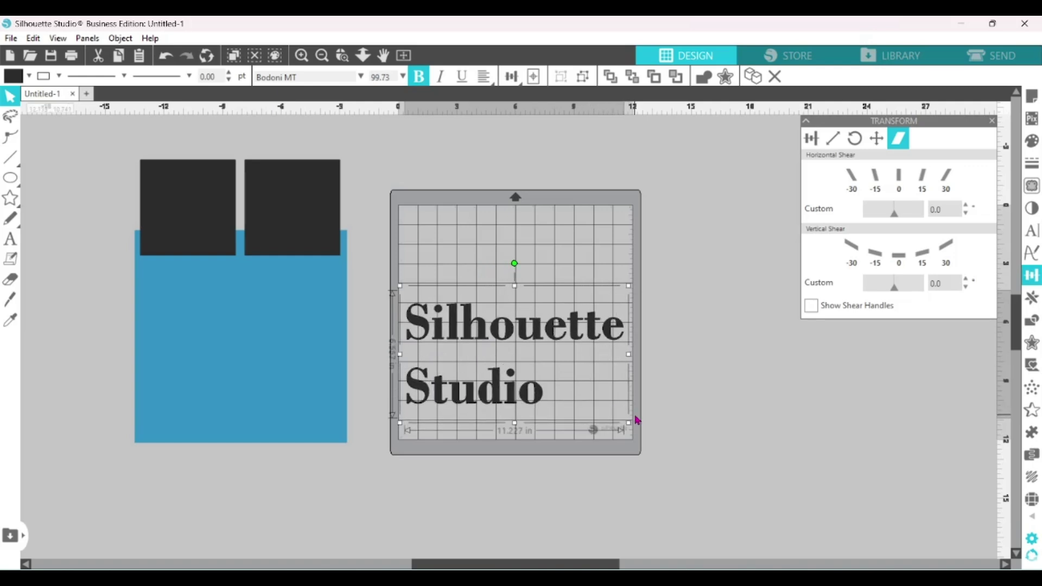
pyautogui.moveTo(611, 339); pyautogui.dragTo(611, 296)
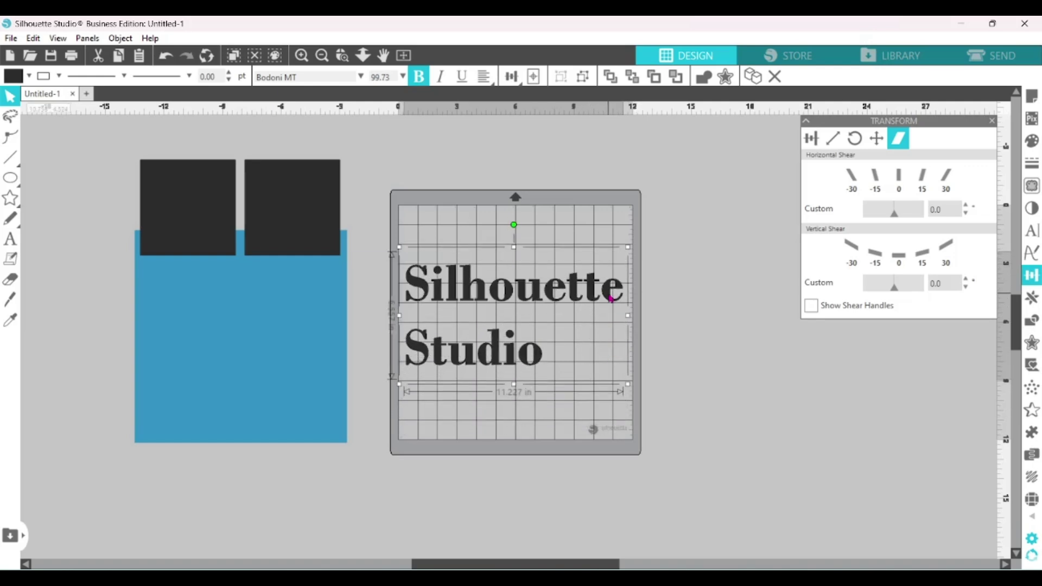
pyautogui.click(947, 183)
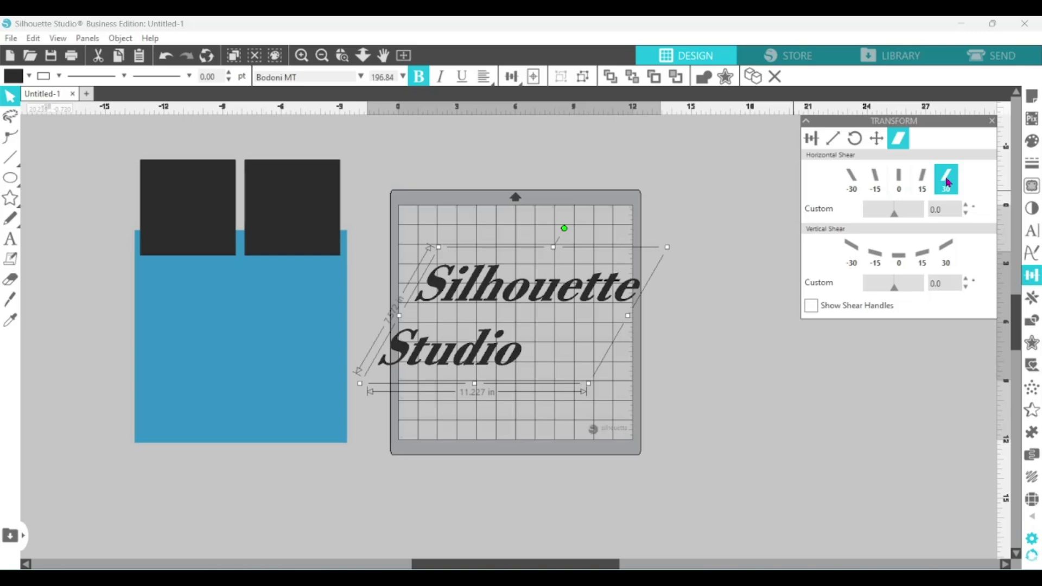
pyautogui.click(851, 180)
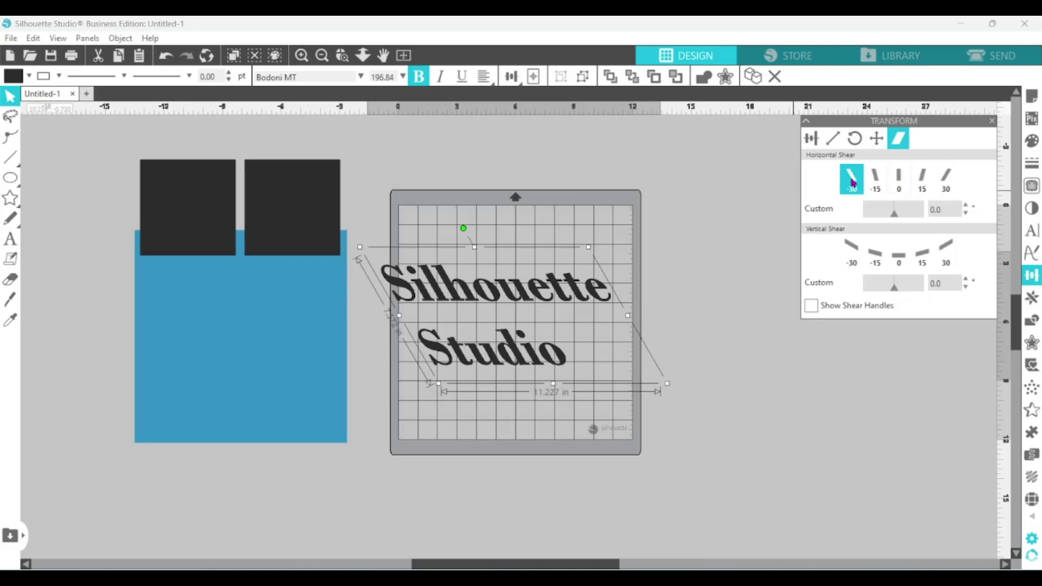
pyautogui.click(900, 180)
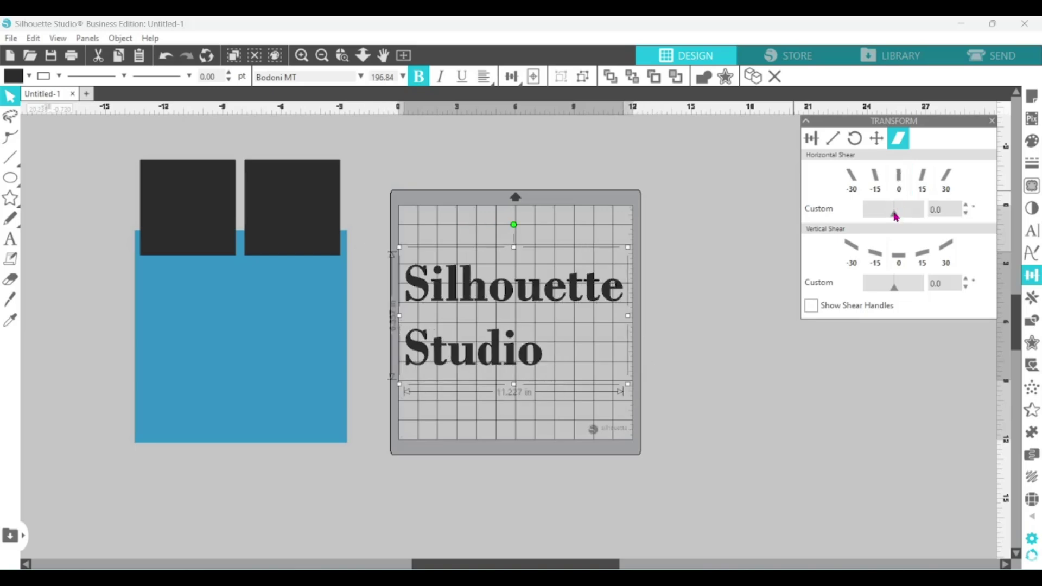
# - Try a custom horizontal shear, then the -30° and 30° vertical shear presets, returning vertical shear to 0
pyautogui.moveTo(895, 216)
pyautogui.mouseDown()
pyautogui.moveTo(912, 220)
pyautogui.moveTo(884, 222)
pyautogui.moveTo(894, 223)
pyautogui.mouseUp()
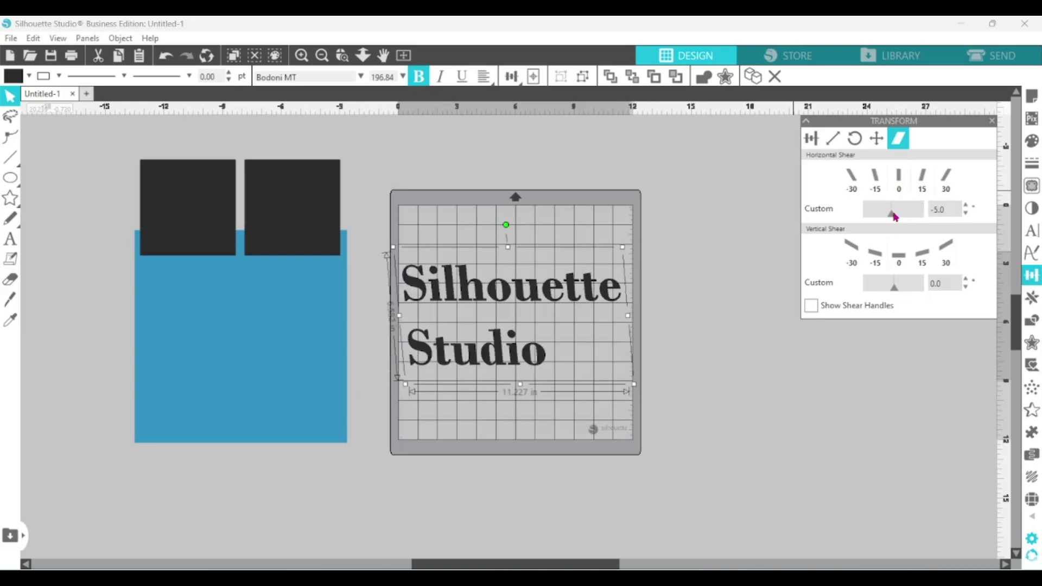
pyautogui.click(901, 186)
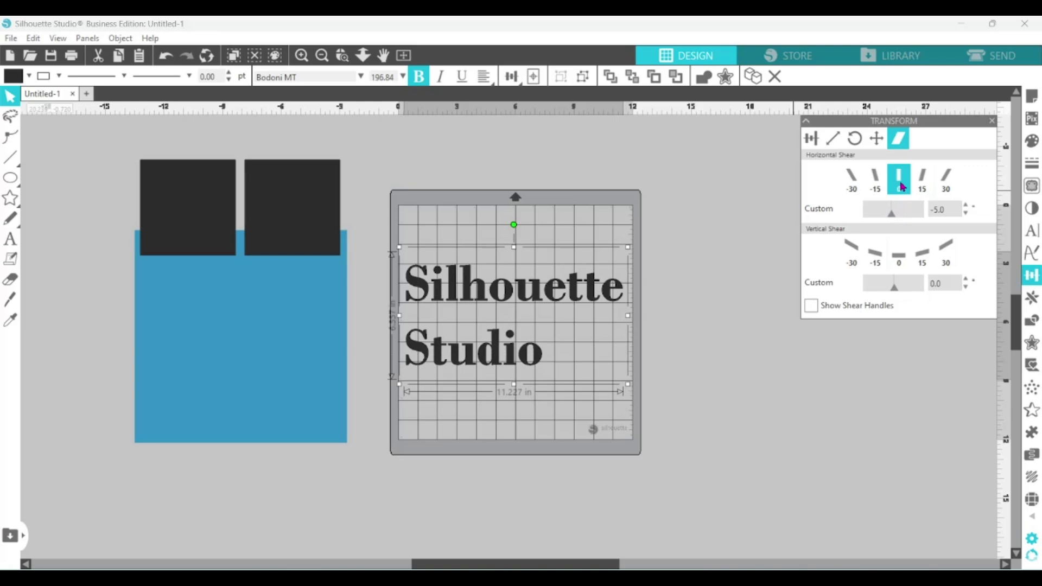
pyautogui.click(859, 251)
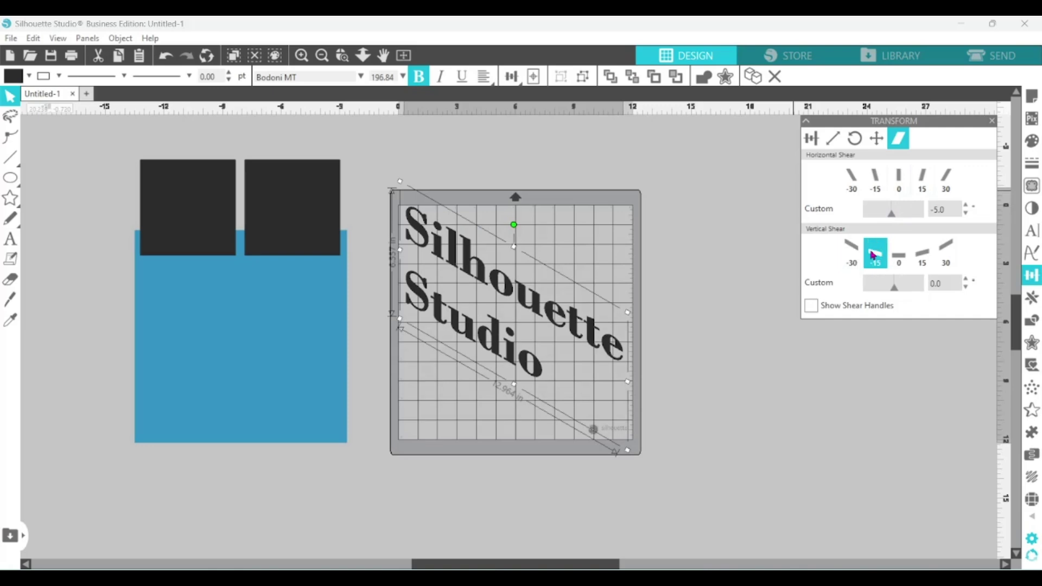
pyautogui.click(900, 260)
pyautogui.click(900, 260)
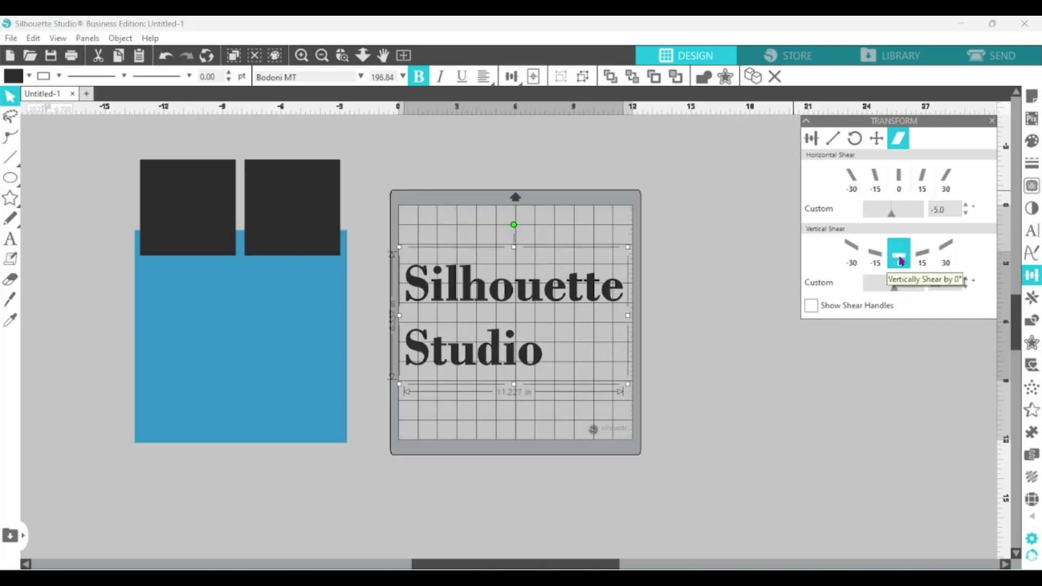
pyautogui.click(943, 253)
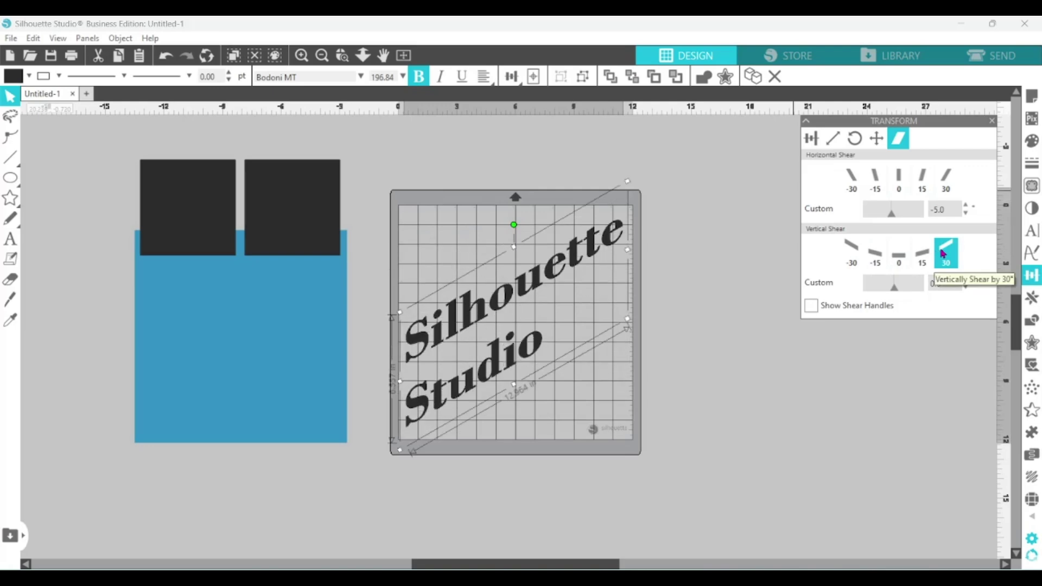
pyautogui.click(899, 256)
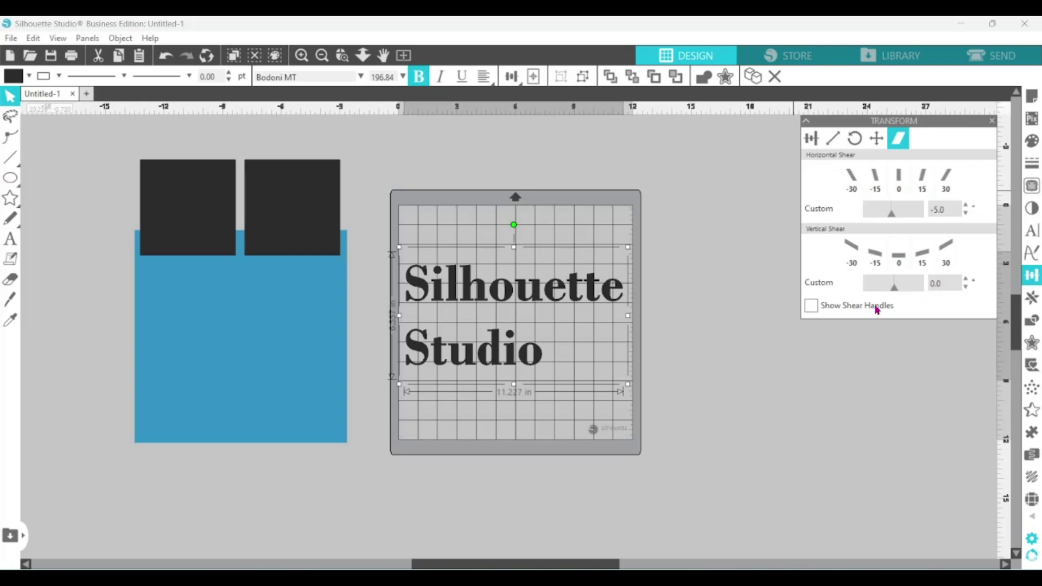
# - Enable Show Shear Handles and hand-shear the text to rise toward the right and lean right, then deselect
pyautogui.click(813, 307)
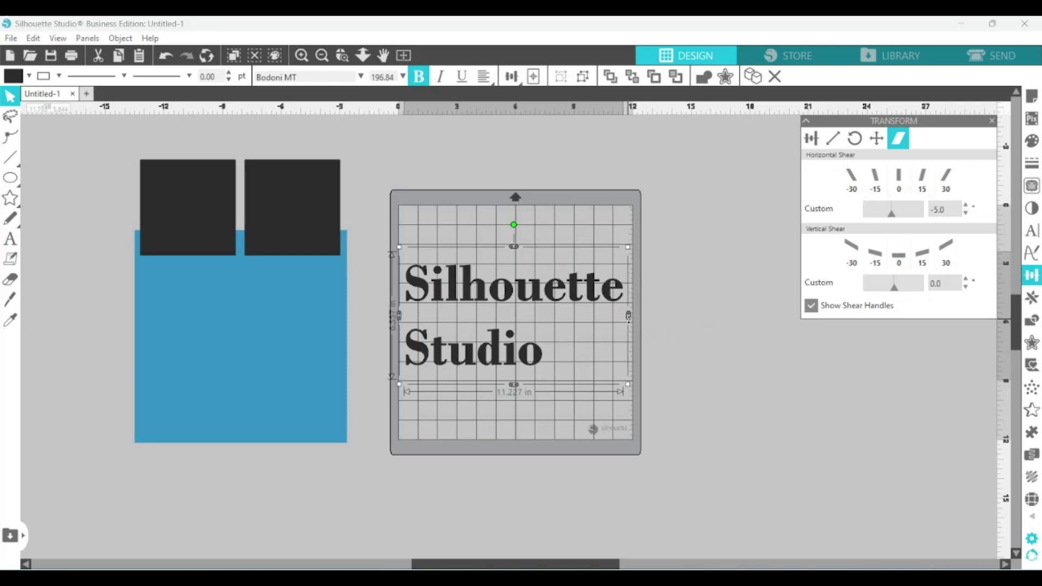
pyautogui.moveTo(628, 317); pyautogui.dragTo(628, 253)
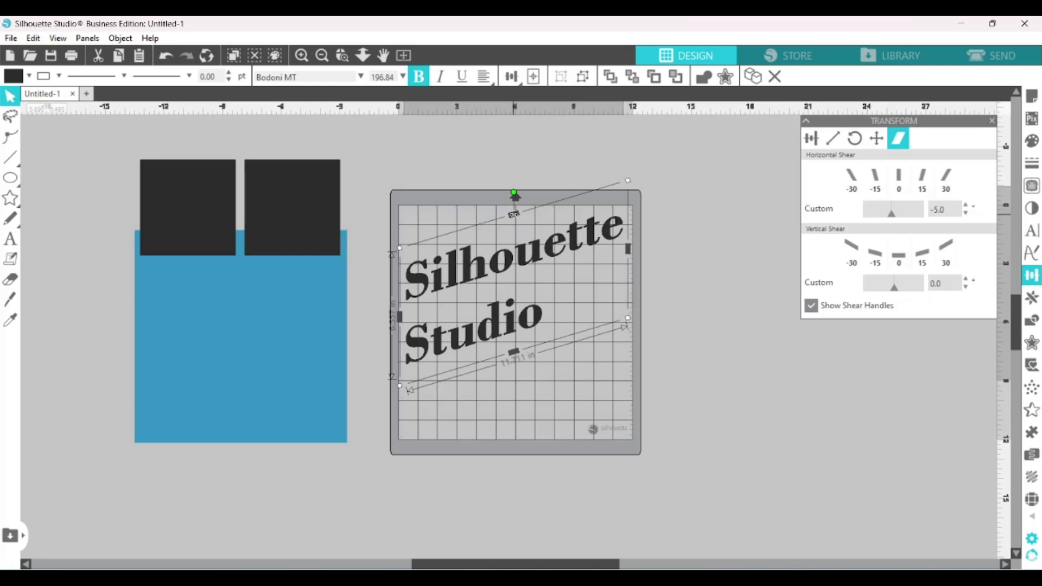
pyautogui.moveTo(514, 215); pyautogui.dragTo(577, 202)
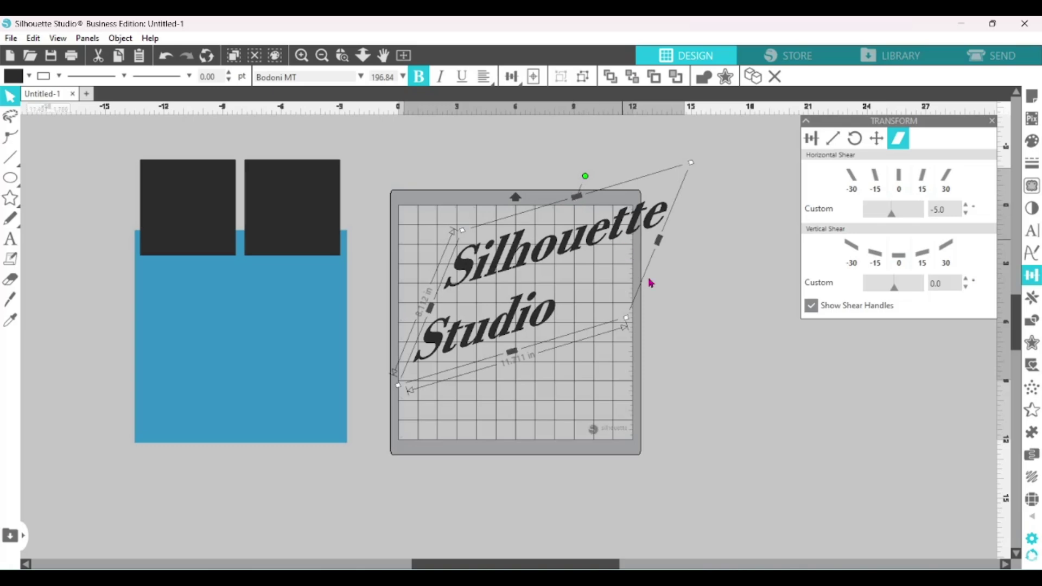
pyautogui.click(660, 305)
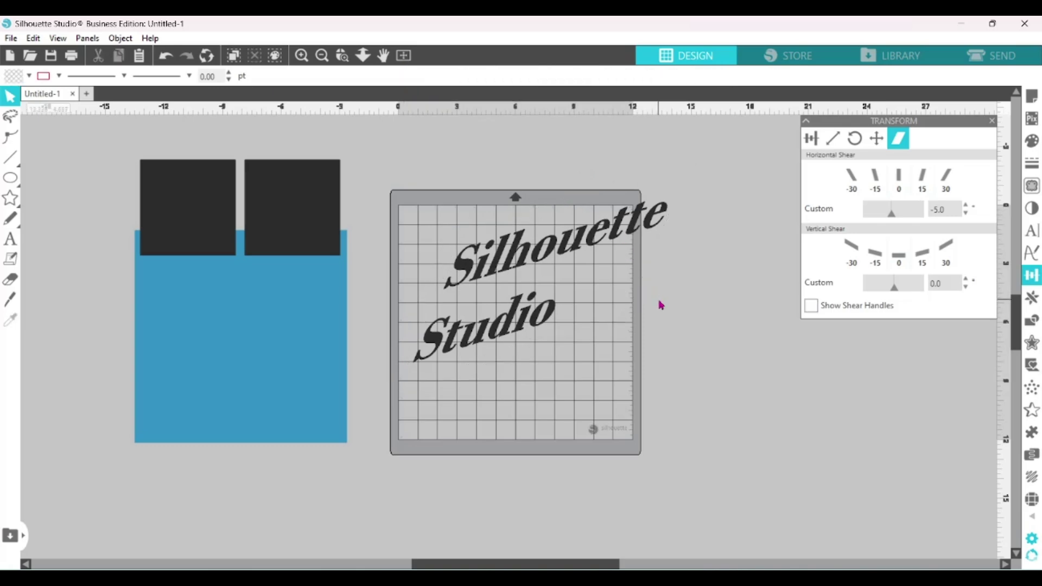